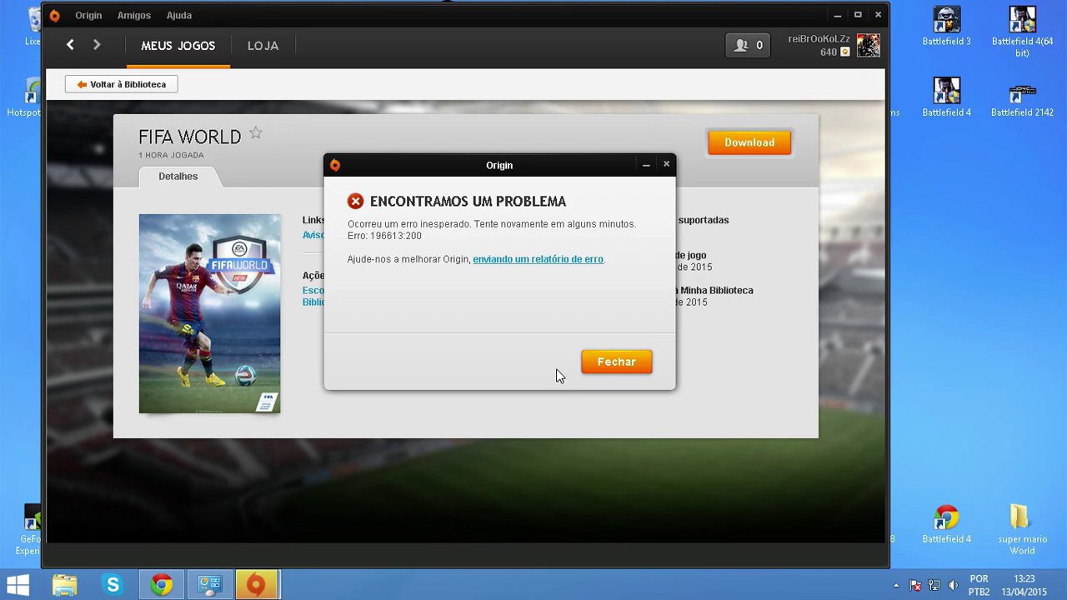
Dismiss the Origin error message and exit Origin completely.
{"action": "left_click_drag", "start_coordinate": [472, 171], "coordinate": [588, 147]}
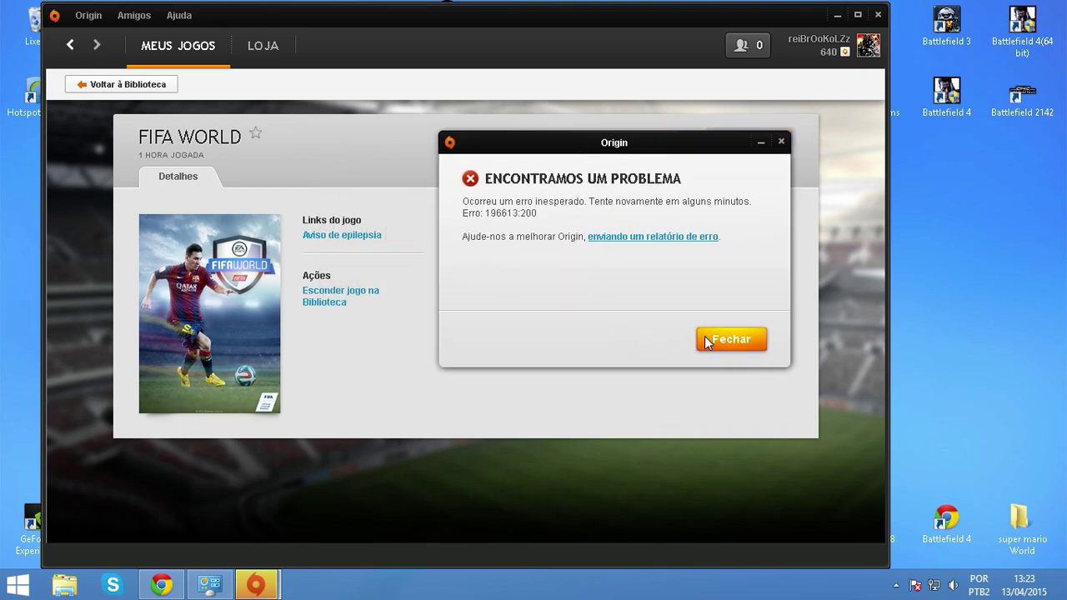
{"action": "left_click", "coordinate": [750, 340]}
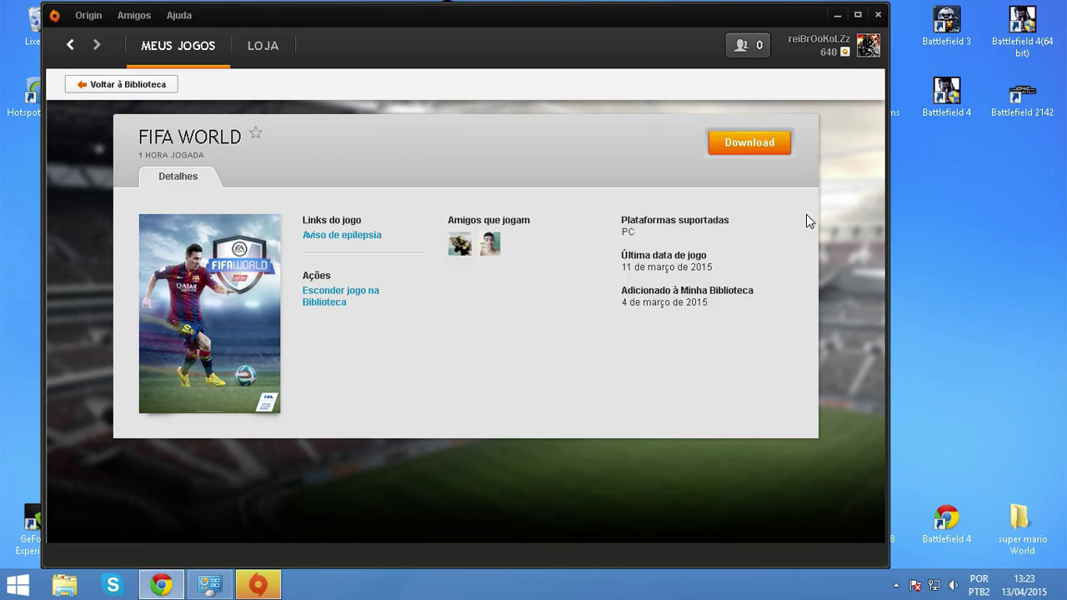
{"action": "left_click", "coordinate": [895, 585]}
{"action": "right_click", "coordinate": [921, 482]}
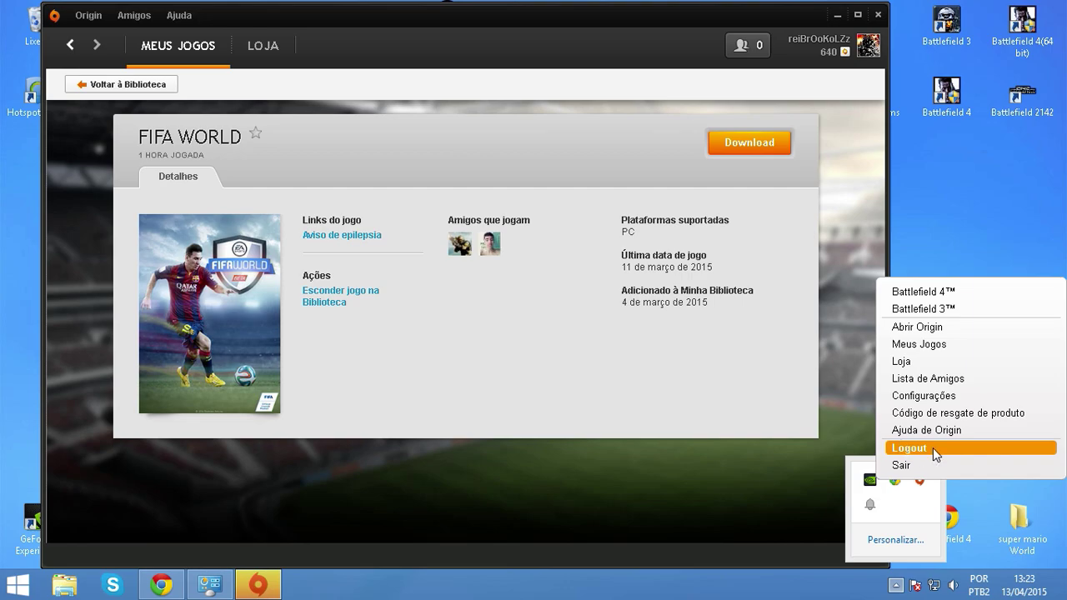
{"action": "left_click", "coordinate": [903, 465]}
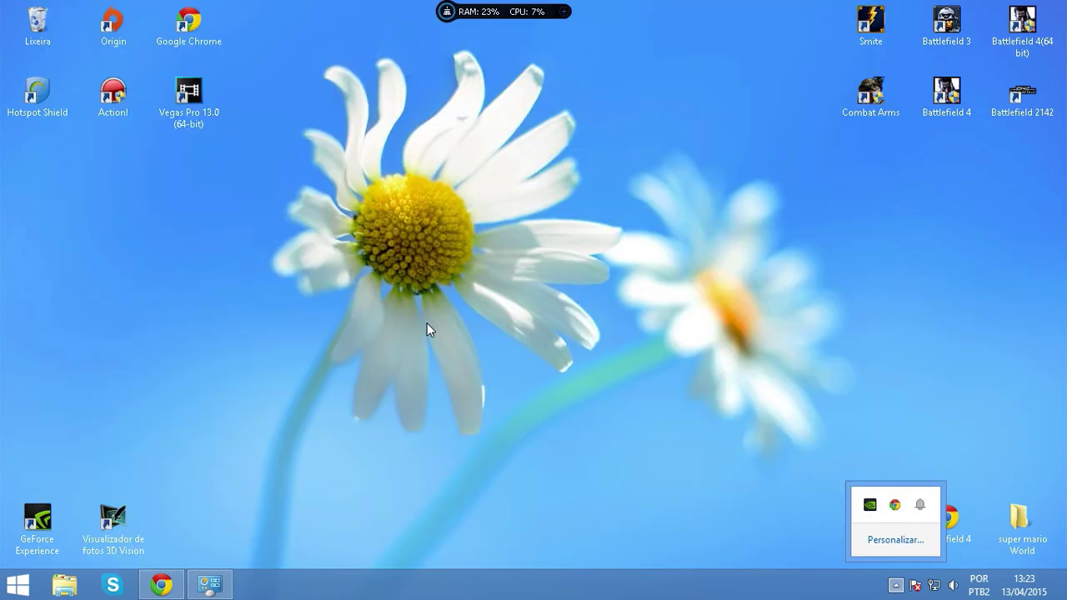
Launch Hotspot Shield from the desktop and open the Downloads folder in the file manager.
{"action": "left_click_drag", "start_coordinate": [57, 101], "coordinate": [436, 248]}
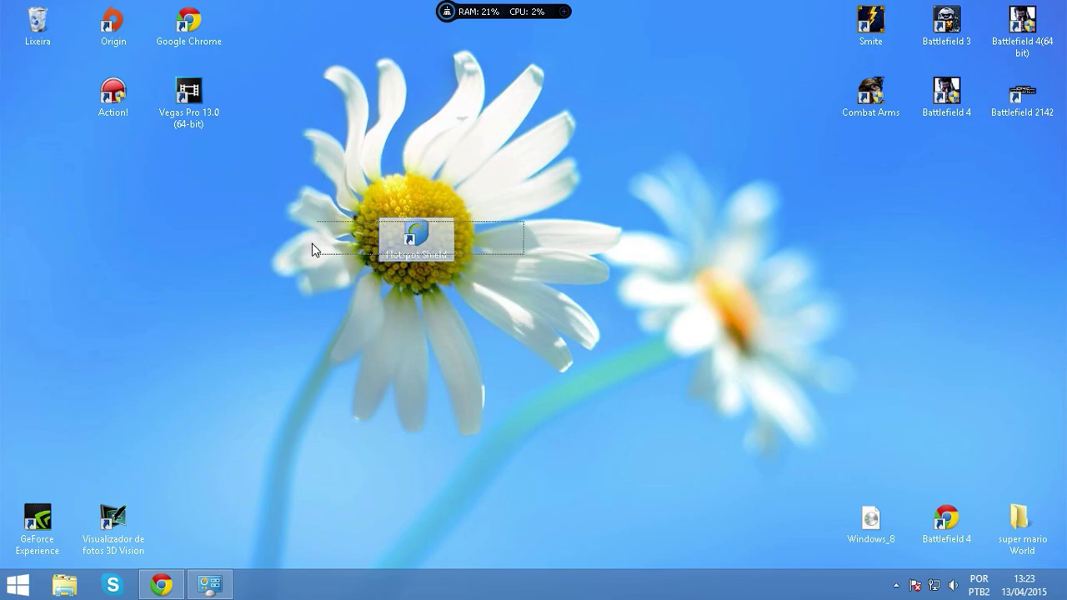
{"action": "double_click", "coordinate": [436, 247]}
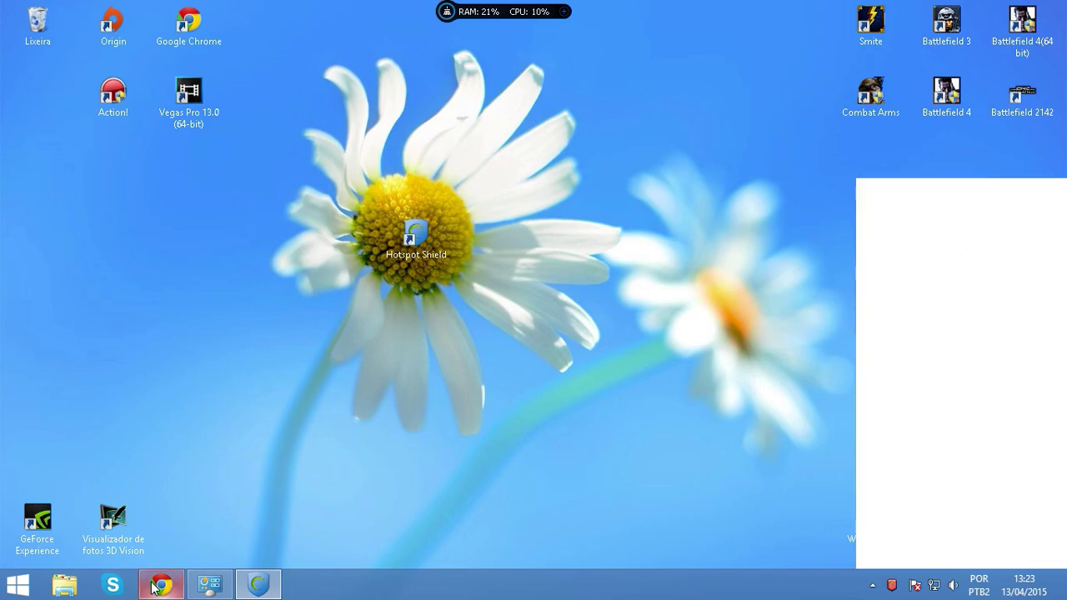
{"action": "left_click", "coordinate": [70, 586]}
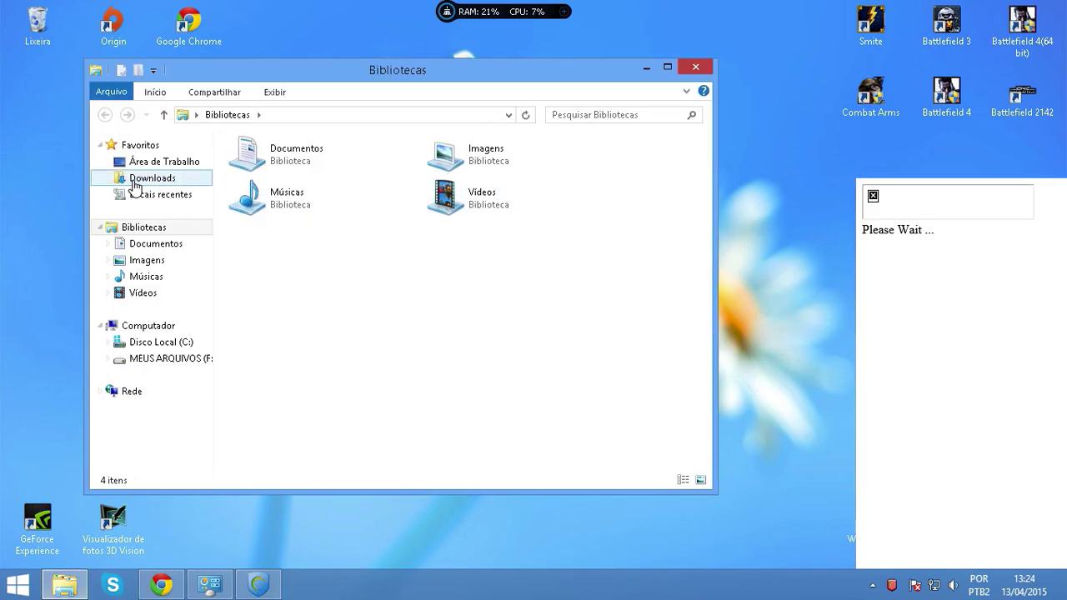
{"action": "left_click", "coordinate": [140, 178]}
Try to start Hotspot Shield's protection.
{"action": "left_click", "coordinate": [872, 198]}
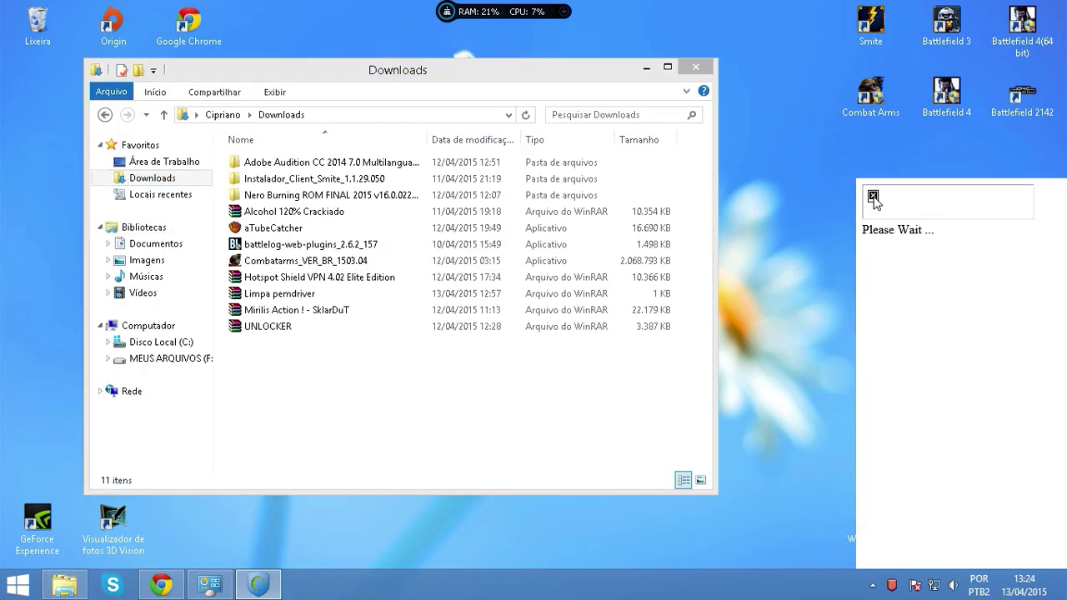
{"action": "right_click", "coordinate": [891, 585]}
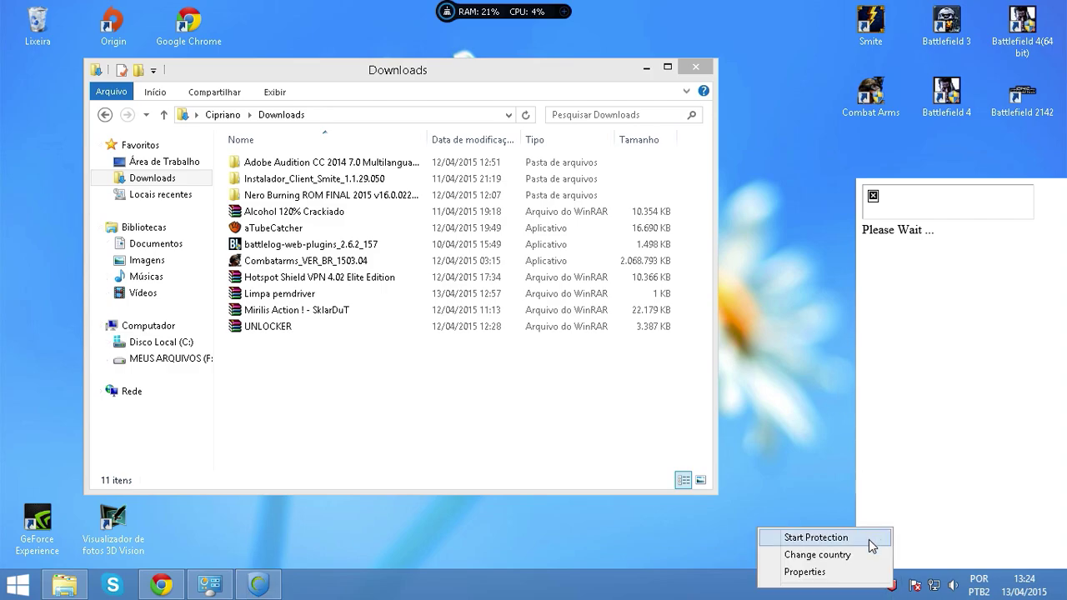
{"action": "left_click", "coordinate": [872, 538]}
{"action": "right_click", "coordinate": [890, 585]}
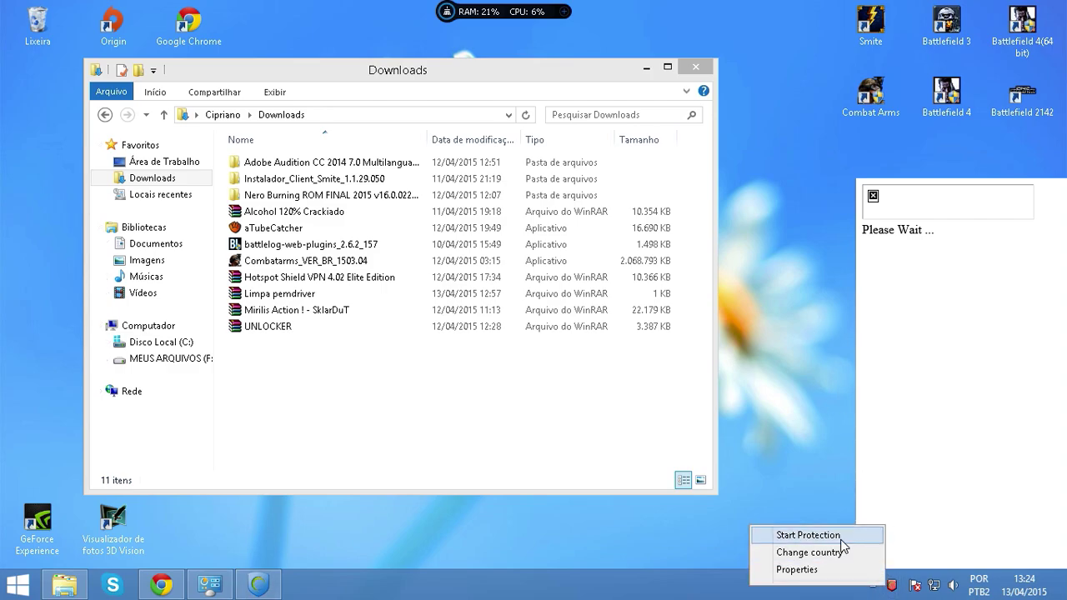
{"action": "left_click", "coordinate": [836, 537]}
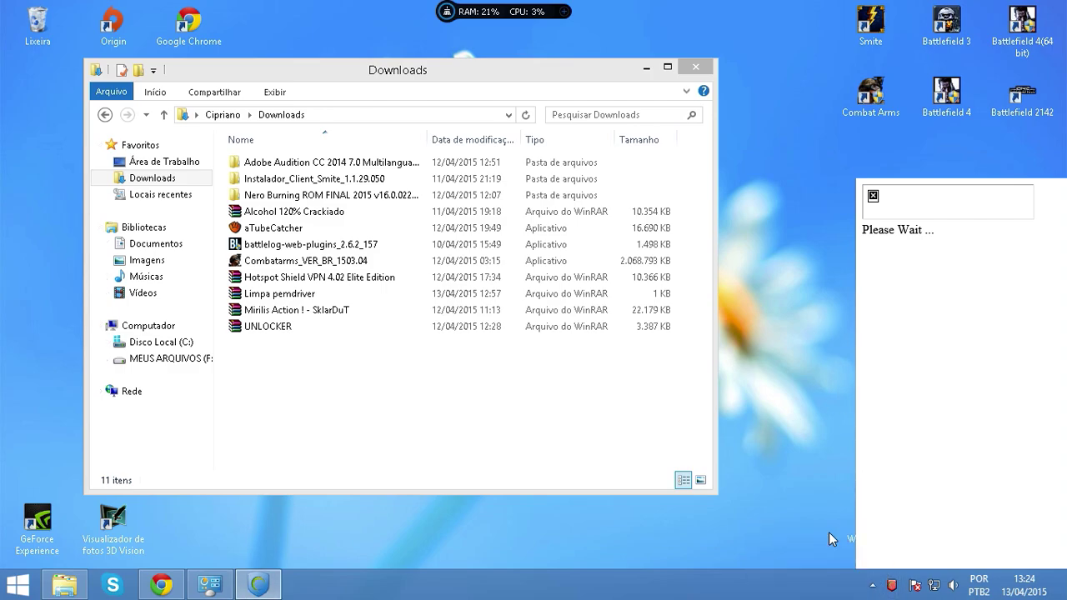
{"action": "right_click", "coordinate": [891, 586]}
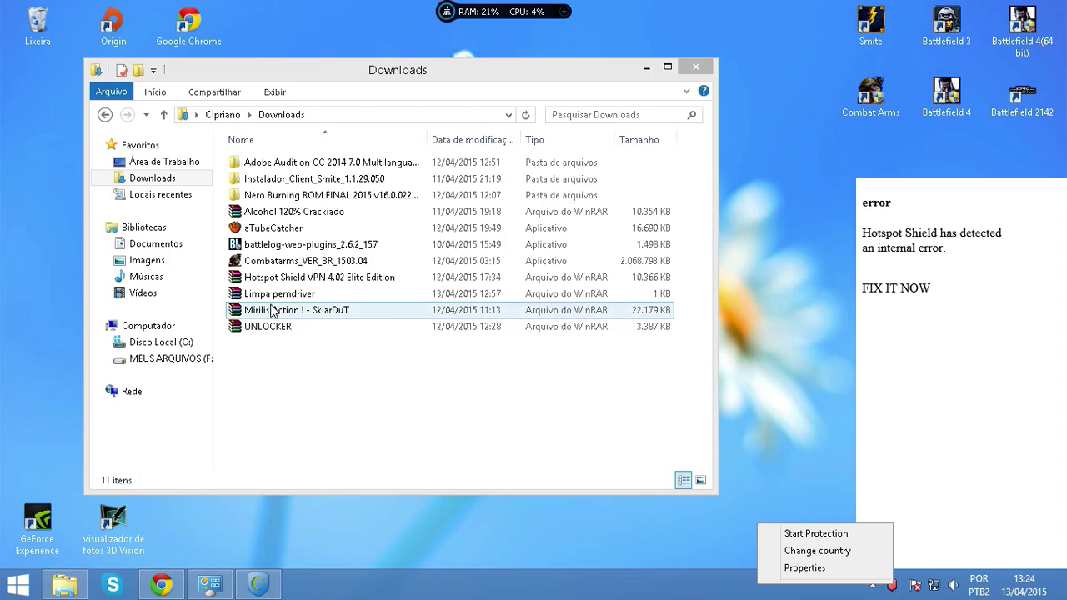
Extract the Hotspot Shield VPN 4.02 Elite Edition archive to its own folder and open the extracted inner folder.
{"action": "right_click", "coordinate": [267, 277]}
{"action": "left_click", "coordinate": [310, 332]}
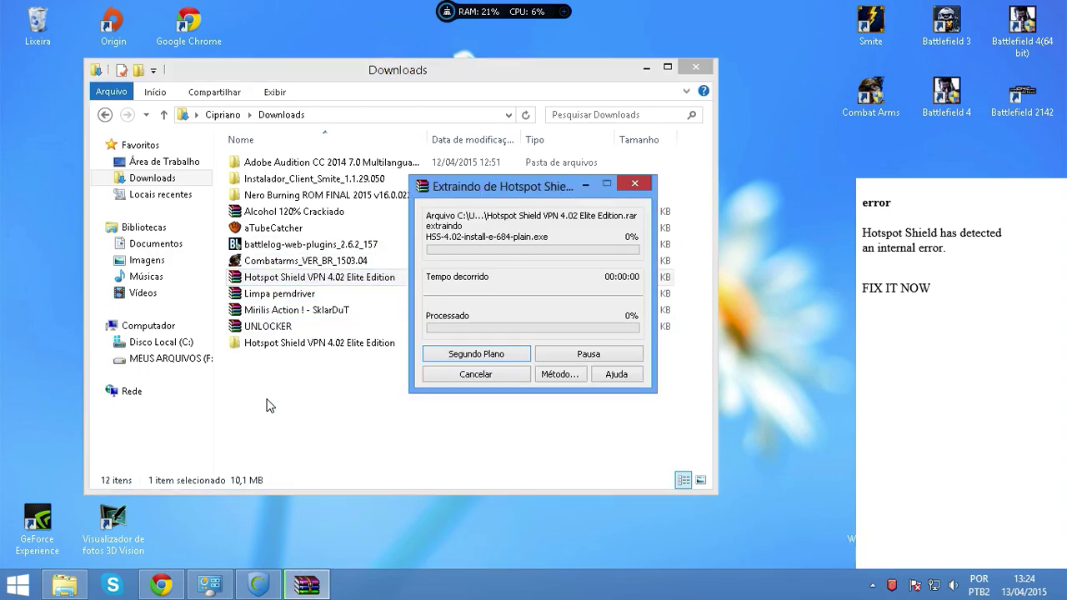
{"action": "double_click", "coordinate": [279, 179]}
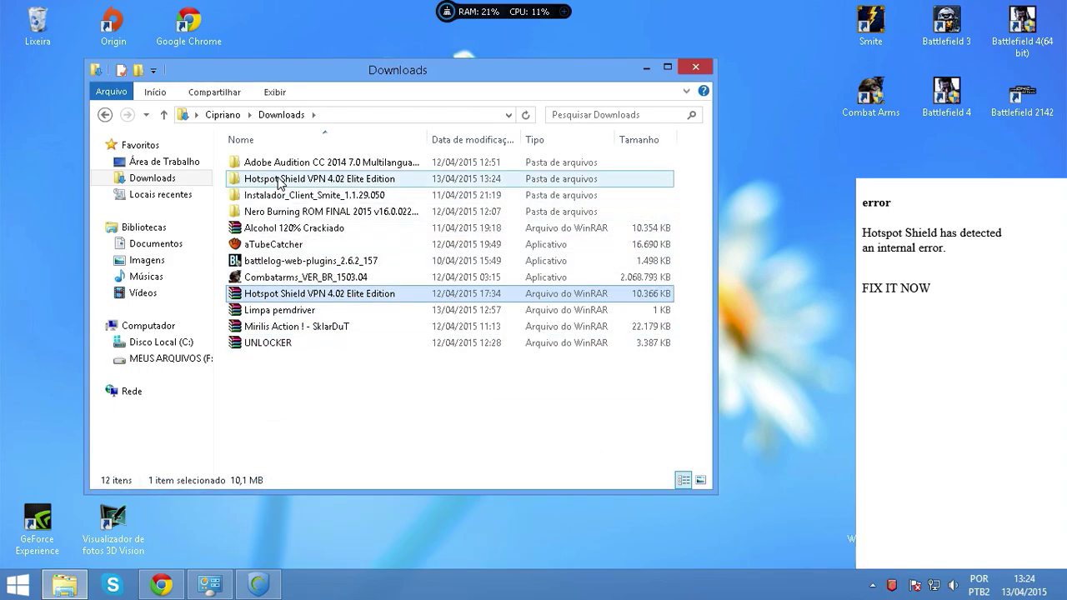
{"action": "double_click", "coordinate": [256, 164]}
Run the HSS-4.02-install-e-684-plain installer, accept the update of the existing installation, and finish setup with a desktop shortcut.
{"action": "double_click", "coordinate": [253, 182]}
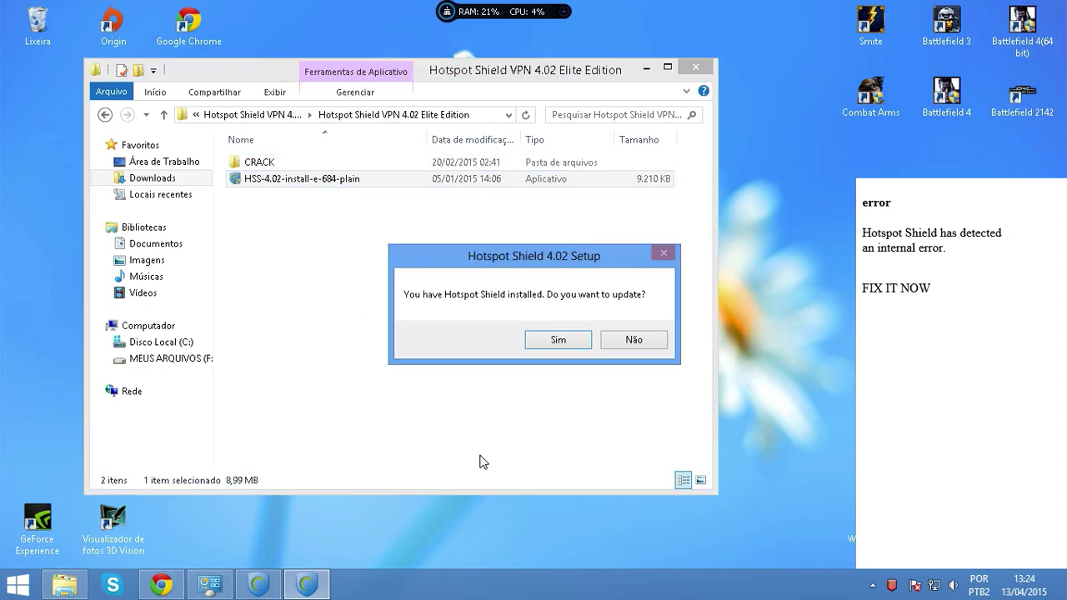
{"action": "key", "text": "Return"}
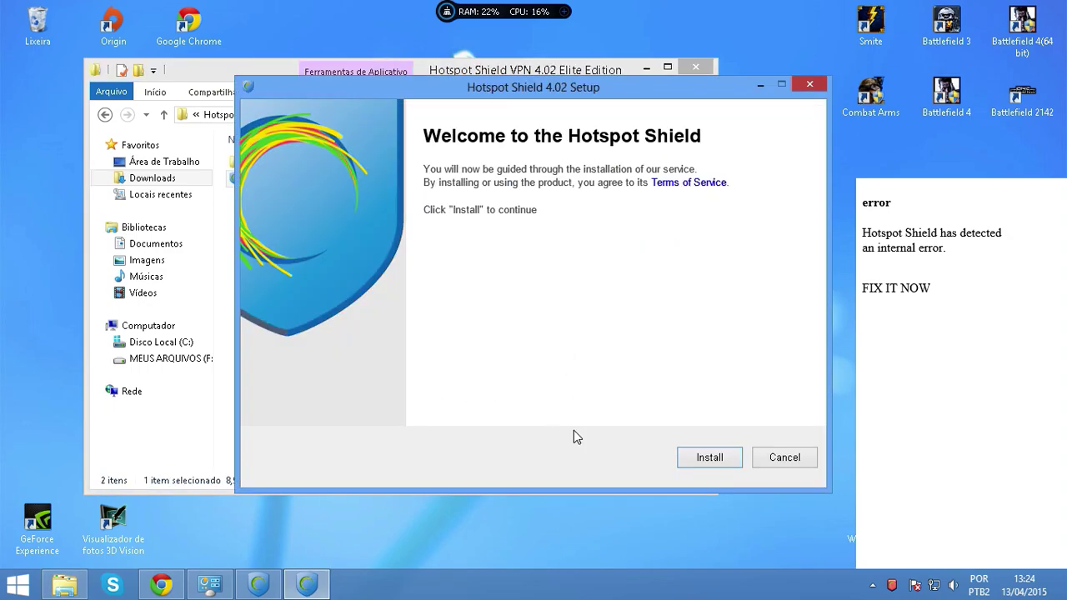
{"action": "left_click", "coordinate": [726, 459]}
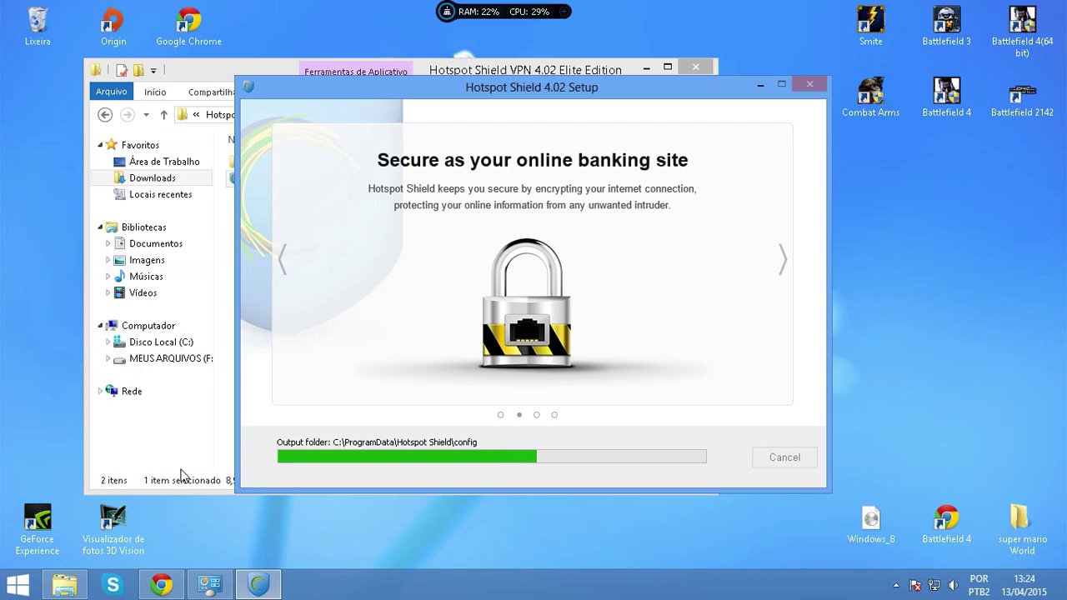
{"action": "left_click", "coordinate": [782, 260]}
{"action": "left_click", "coordinate": [785, 259]}
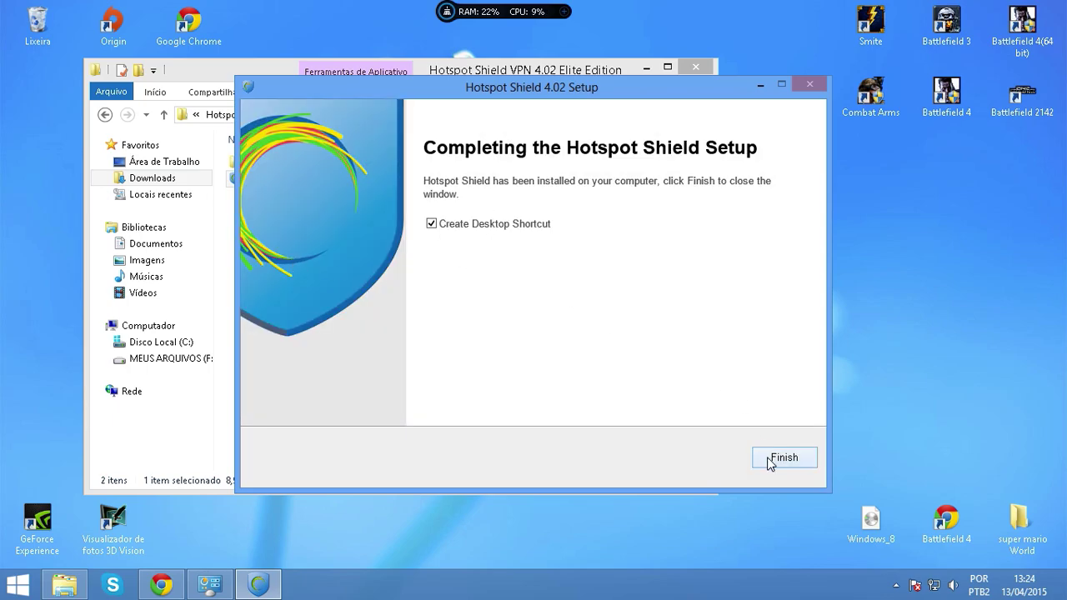
{"action": "left_click", "coordinate": [770, 460]}
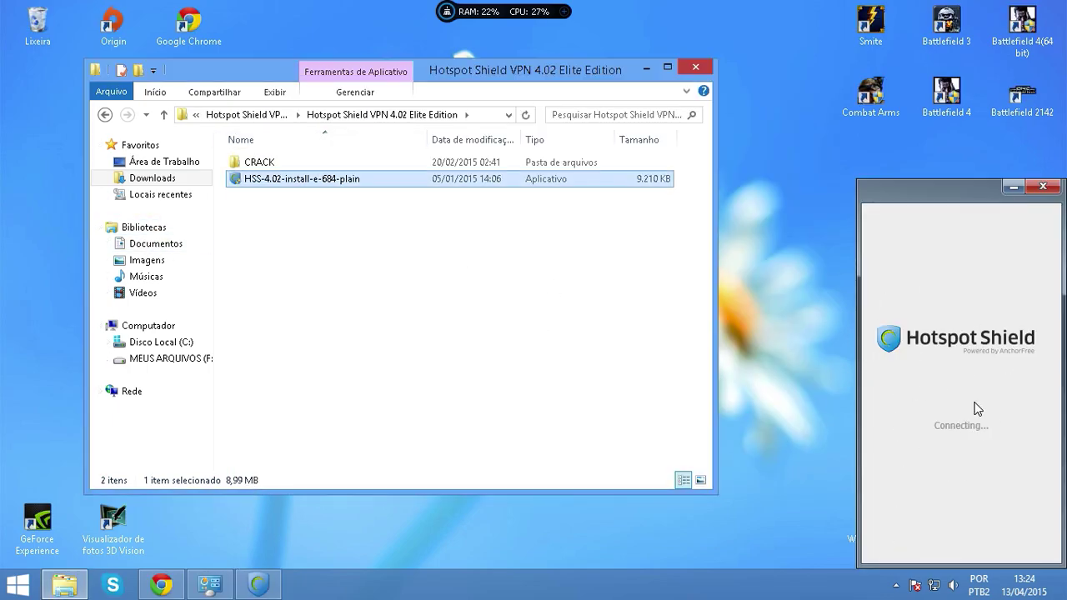
Open the CRACK folder and run the Crack application as administrator.
{"action": "double_click", "coordinate": [421, 163]}
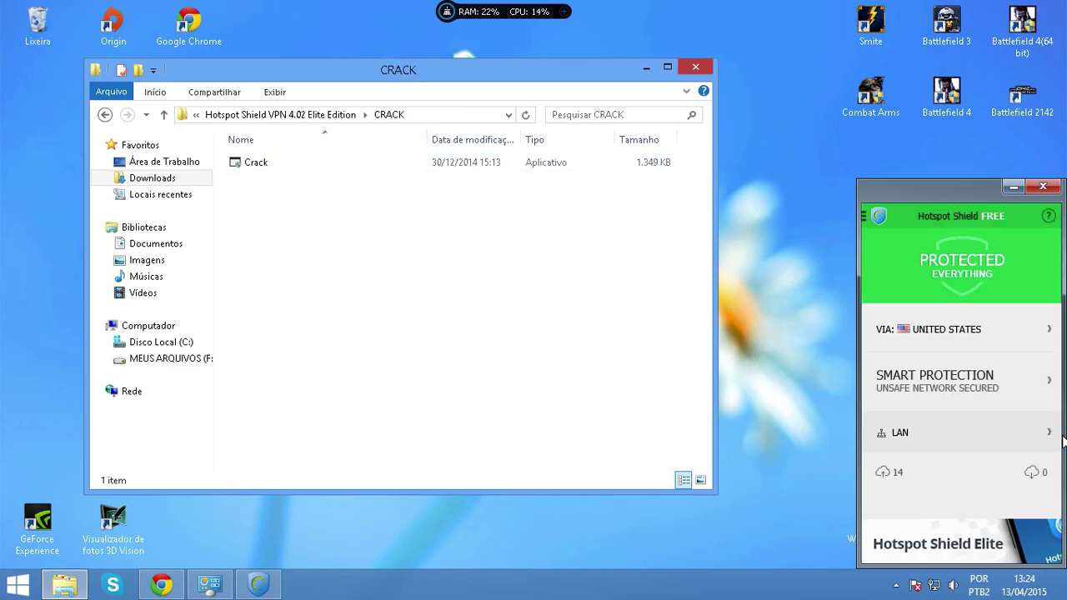
{"action": "right_click", "coordinate": [242, 163]}
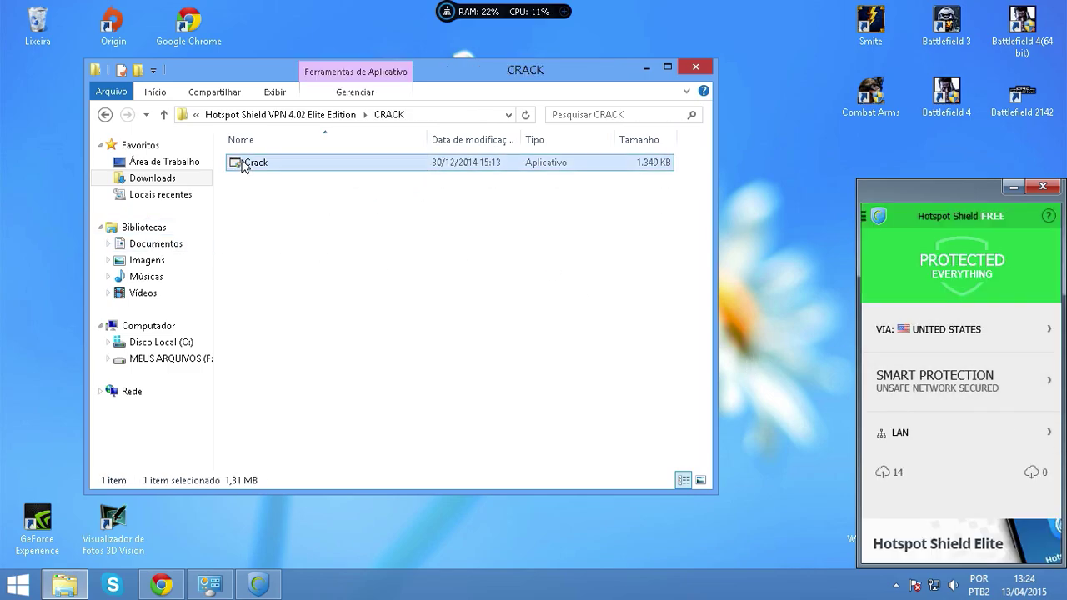
{"action": "left_click", "coordinate": [255, 208]}
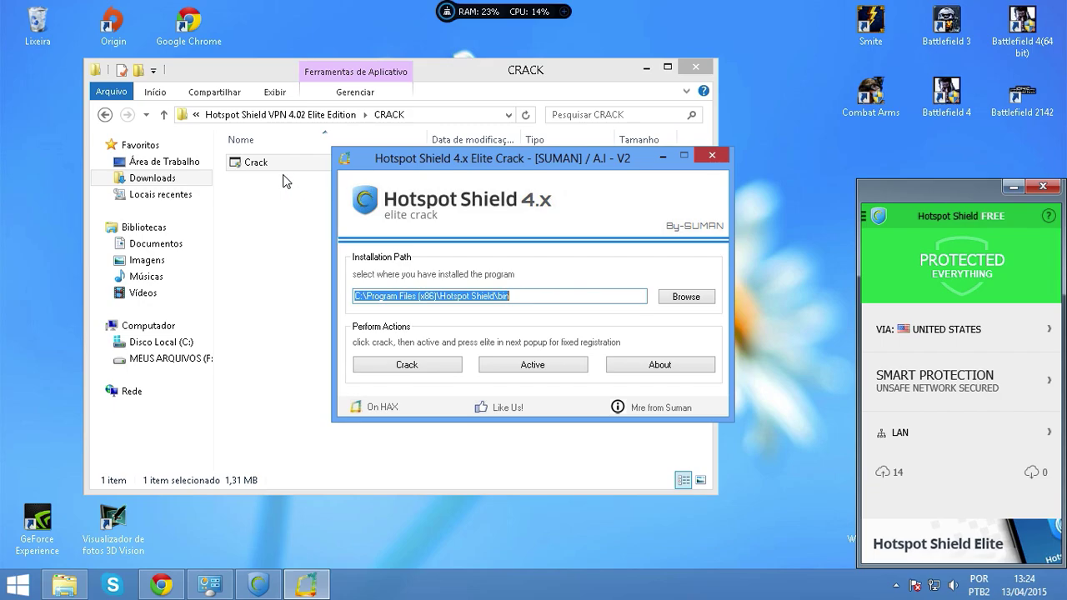
{"action": "right_click", "coordinate": [247, 163]}
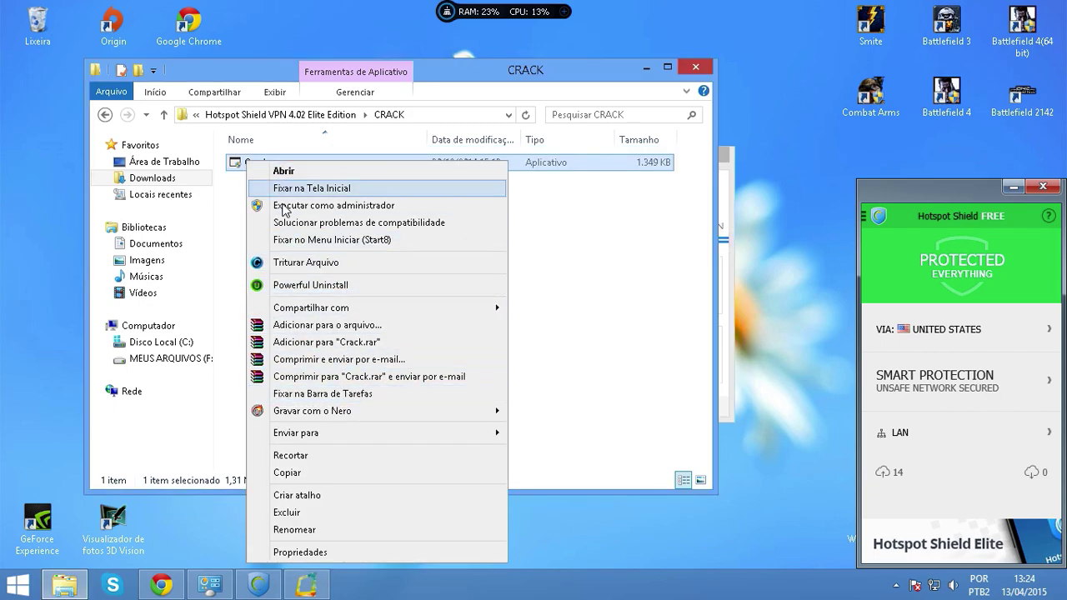
{"action": "left_click", "coordinate": [731, 320]}
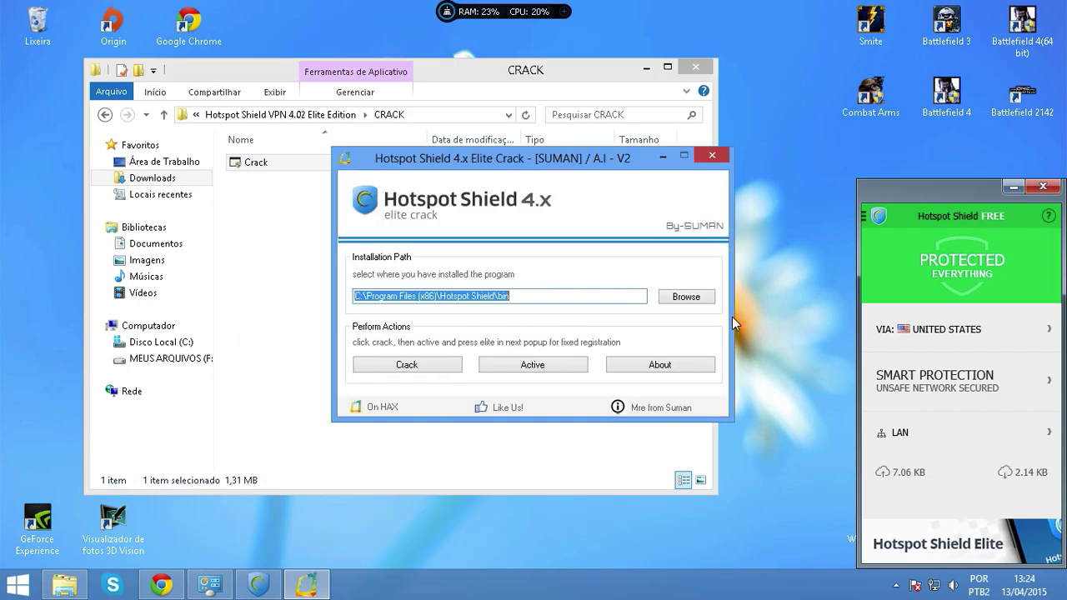
Apply the crack to C:\Program Files (x86)\Hotspot Shield\bin, close the patcher, and return to the parent folder.
{"action": "left_click", "coordinate": [423, 366]}
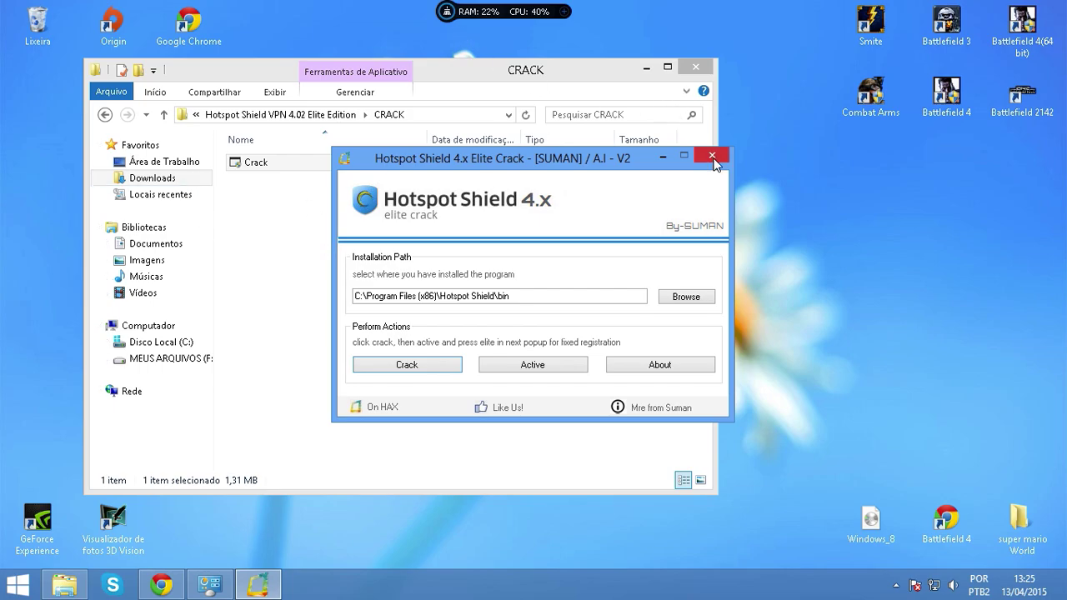
{"action": "left_click", "coordinate": [711, 157]}
{"action": "key", "text": "BackSpace"}
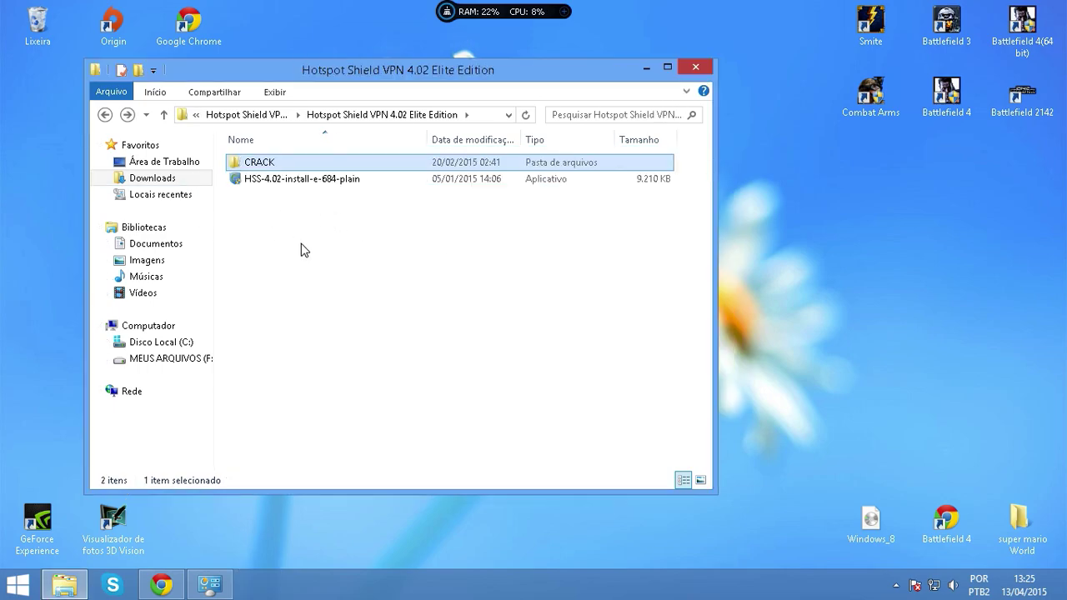
Launch Hotspot Shield from its desktop shortcut and close the file manager window.
{"action": "left_click_drag", "start_coordinate": [208, 74], "coordinate": [794, 348]}
{"action": "left_click_drag", "start_coordinate": [442, 253], "coordinate": [42, 107]}
{"action": "double_click", "coordinate": [38, 96]}
{"action": "left_click_drag", "start_coordinate": [809, 341], "coordinate": [274, 98]}
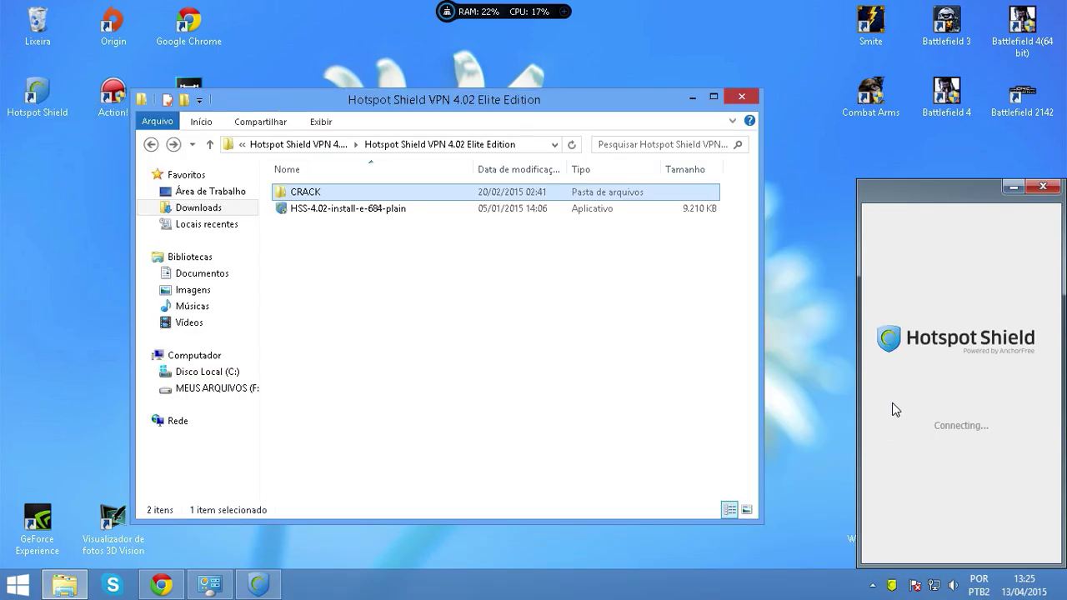
{"action": "left_click", "coordinate": [743, 98]}
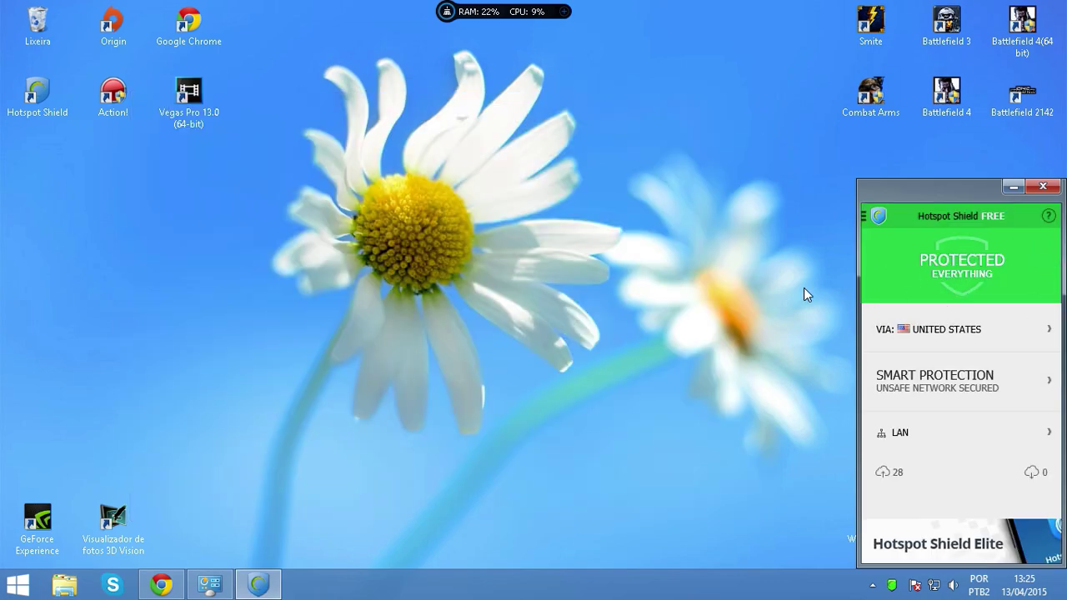
Launch Origin from the desktop and check Hotspot Shield's connection status in the notification area.
{"action": "double_click", "coordinate": [131, 33]}
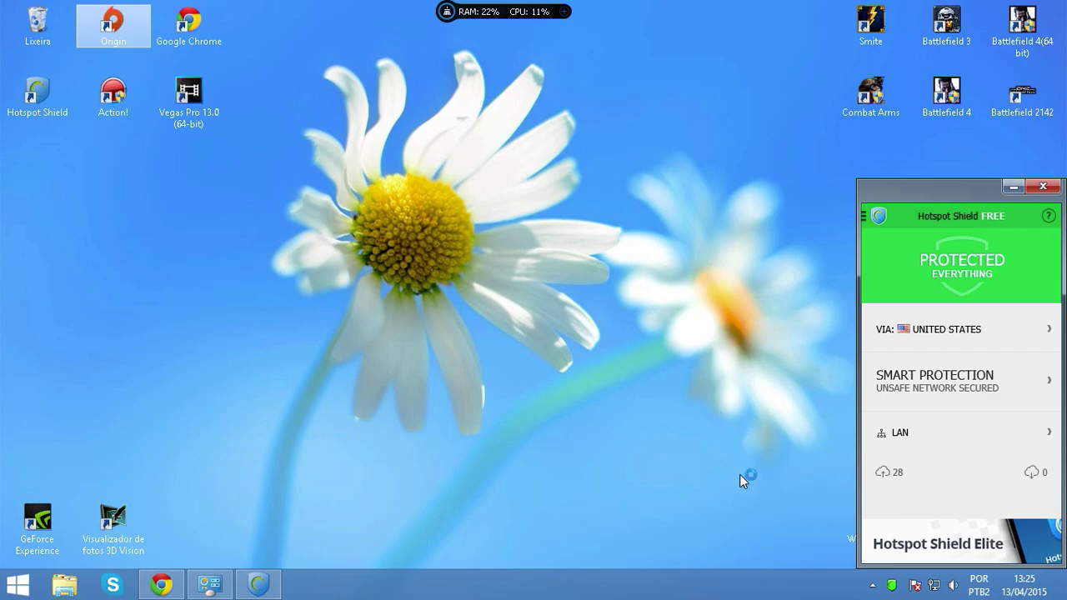
{"action": "mouse_move", "coordinate": [964, 194]}
{"action": "left_mouse_down"}
{"action": "mouse_move", "coordinate": [880, 170]}
{"action": "mouse_move", "coordinate": [962, 195]}
{"action": "left_mouse_up"}
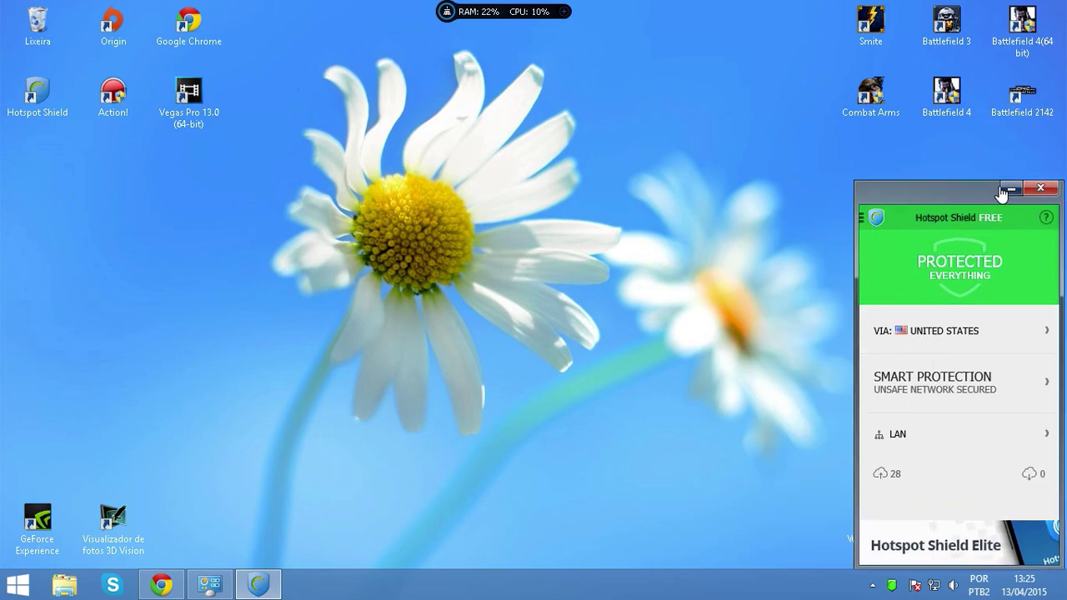
{"action": "left_click", "coordinate": [872, 585]}
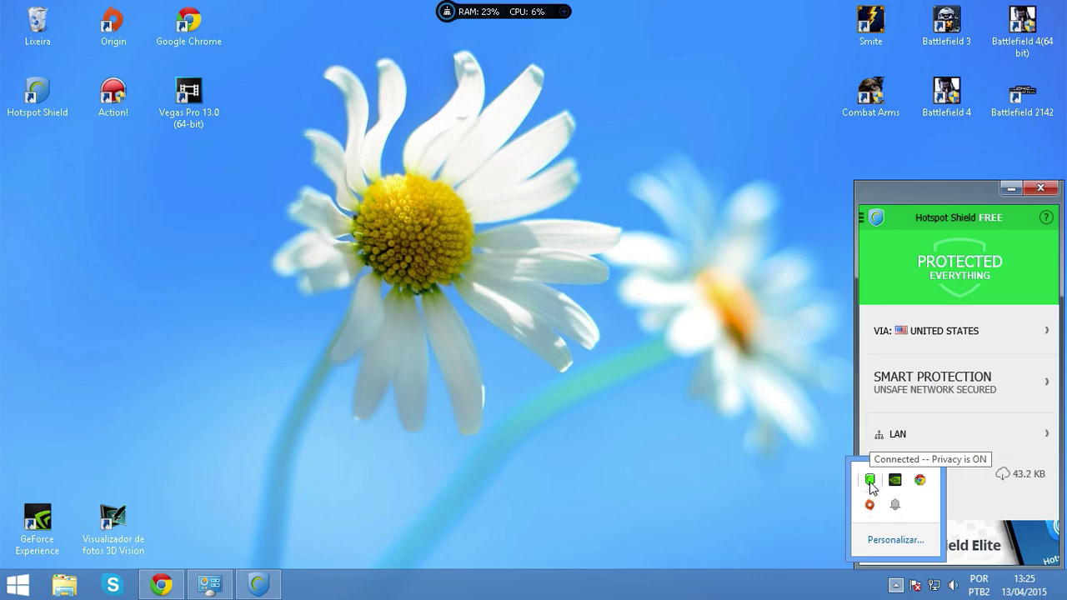
{"action": "left_click", "coordinate": [979, 512]}
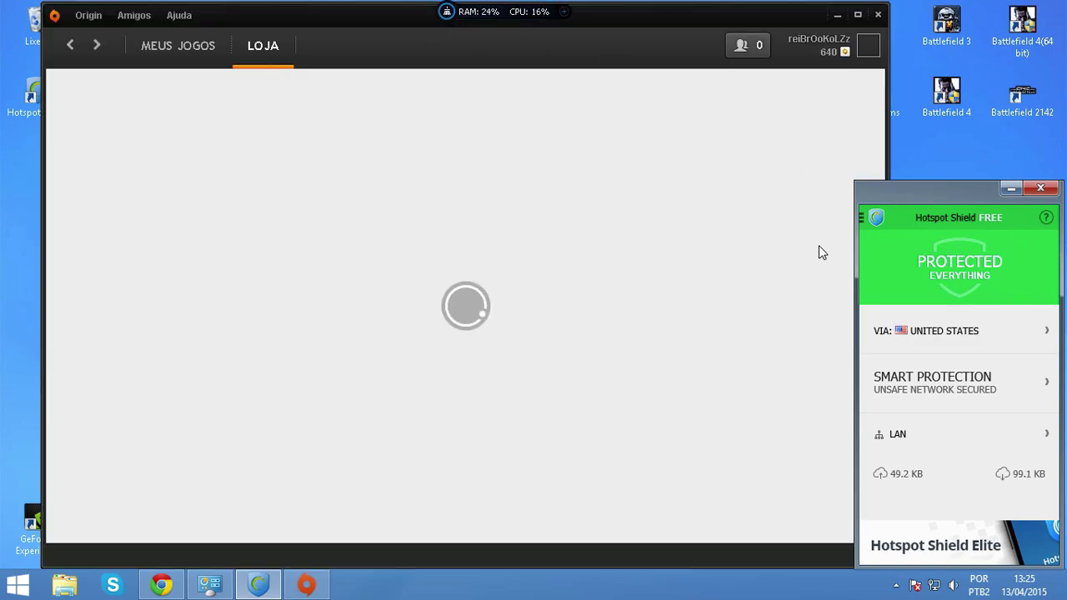
Close the browser tab with the AnchorFree landing page and minimise Chrome to return to Origin.
{"action": "left_click", "coordinate": [1039, 187]}
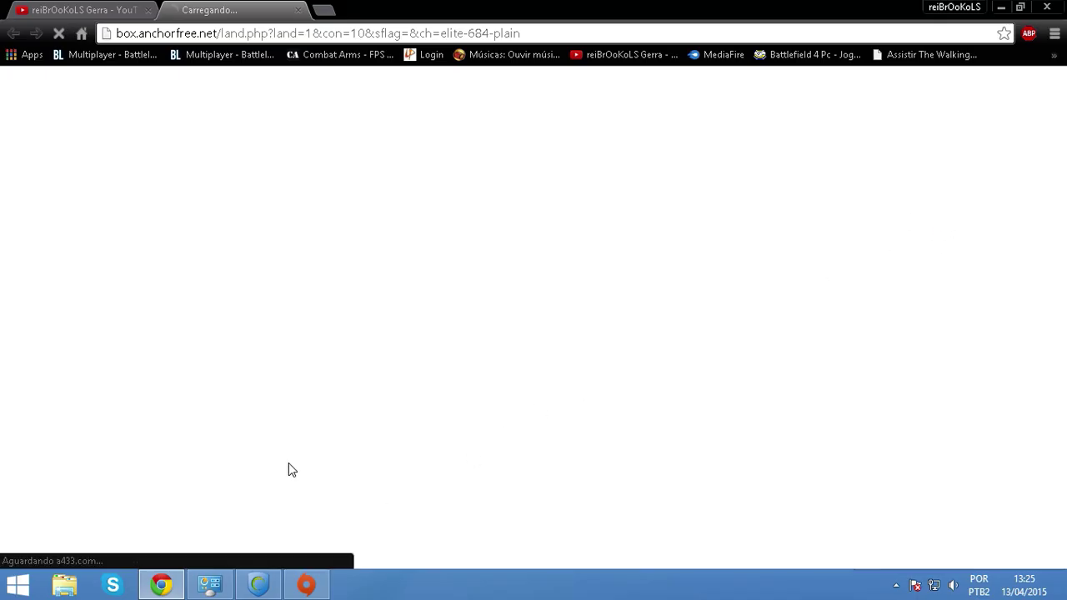
{"action": "left_click", "coordinate": [297, 10]}
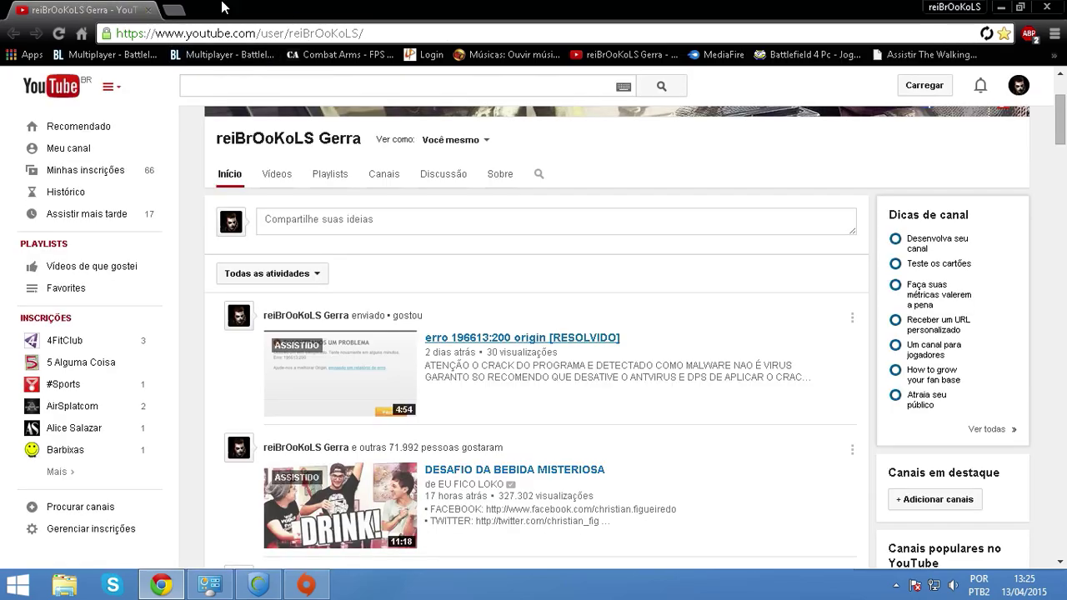
{"action": "left_click", "coordinate": [999, 6]}
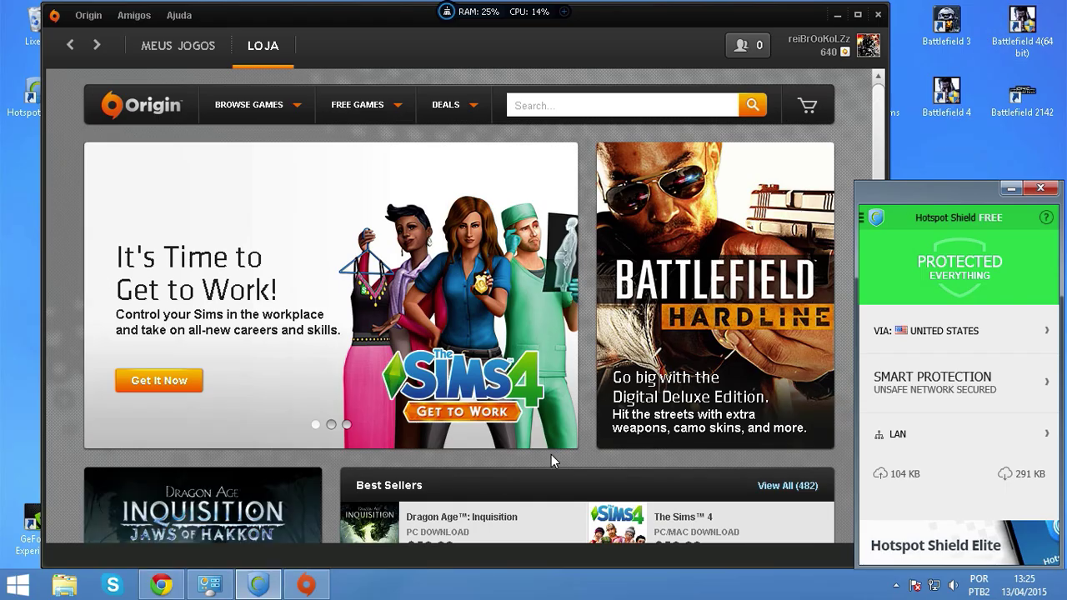
Open the library of owned games and view the summary cards for FIFA World and Battlefield 4.
{"action": "left_click", "coordinate": [167, 38]}
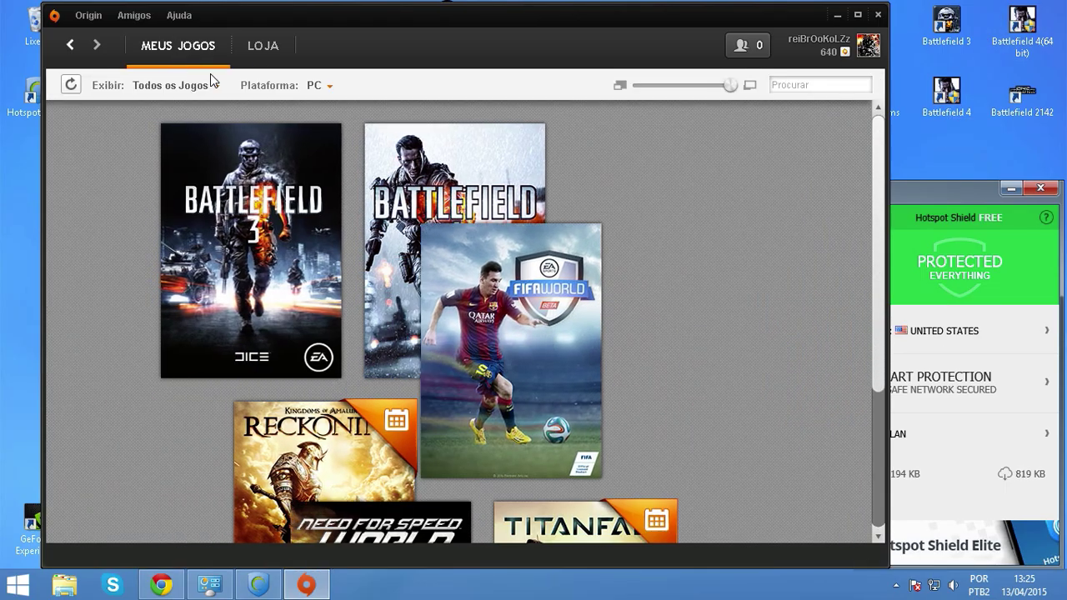
{"action": "mouse_move", "coordinate": [653, 288]}
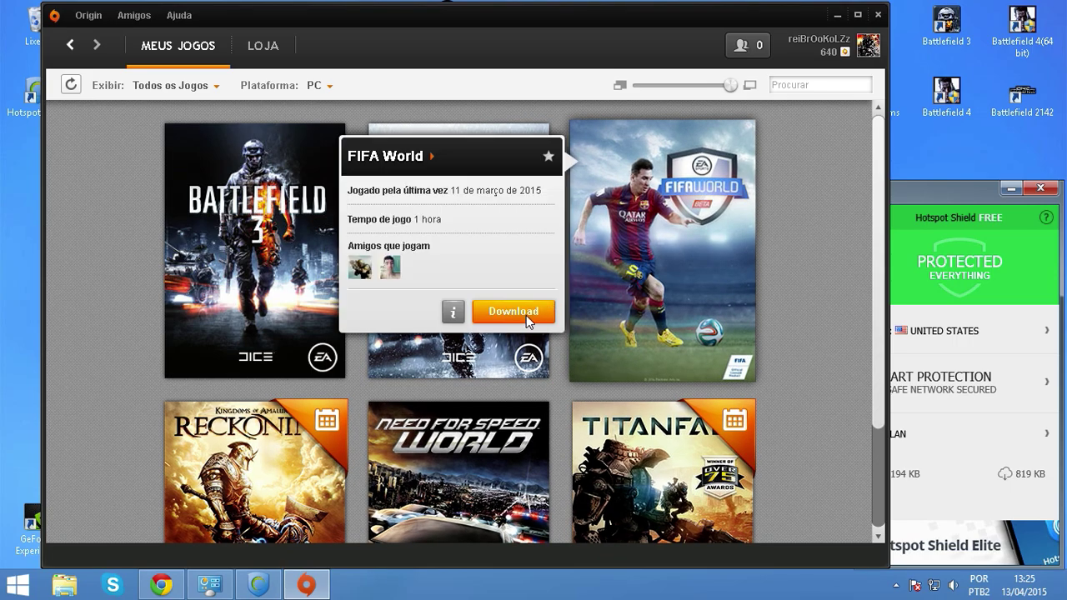
{"action": "mouse_move", "coordinate": [440, 332]}
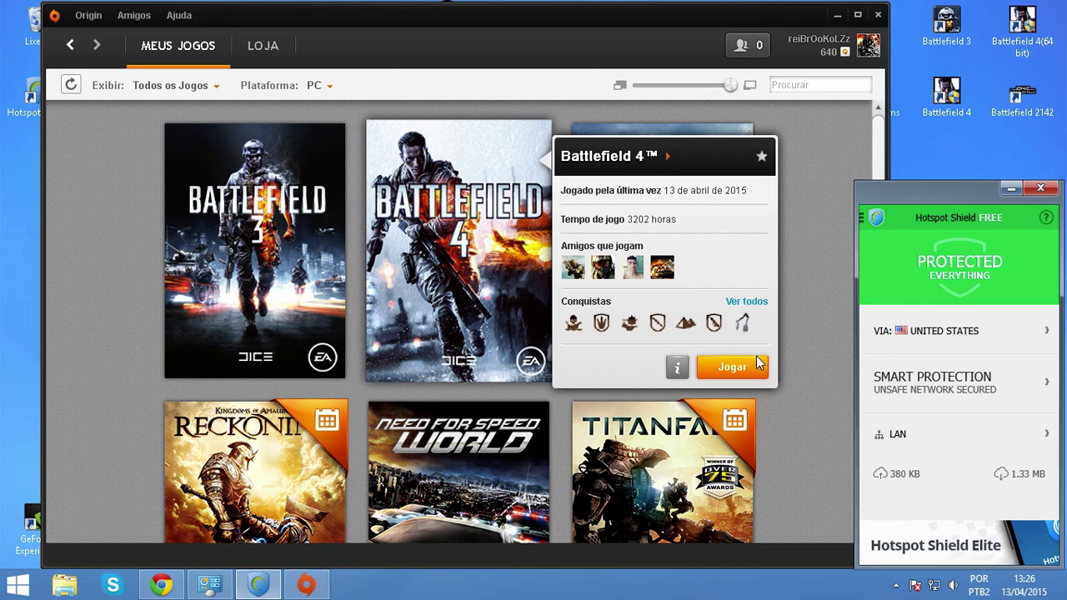
{"action": "left_click", "coordinate": [797, 350]}
{"action": "mouse_move", "coordinate": [658, 364]}
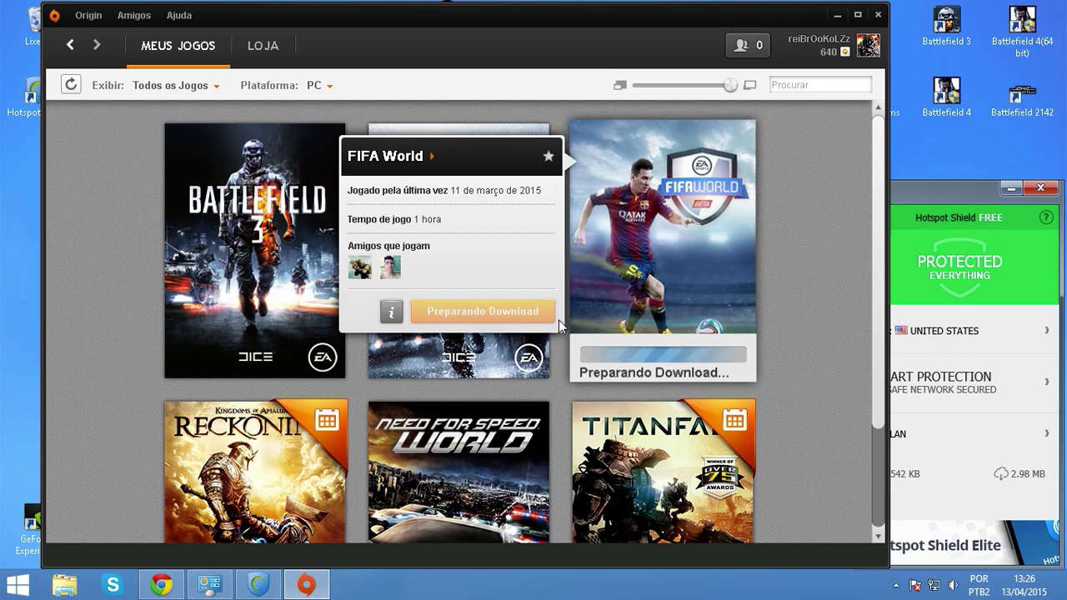
Start the FIFA World download with Start menu and desktop shortcuts enabled, and accept the licence agreements.
{"action": "left_click", "coordinate": [508, 306]}
{"action": "left_click", "coordinate": [510, 308]}
{"action": "left_click", "coordinate": [562, 373]}
{"action": "left_click", "coordinate": [481, 309]}
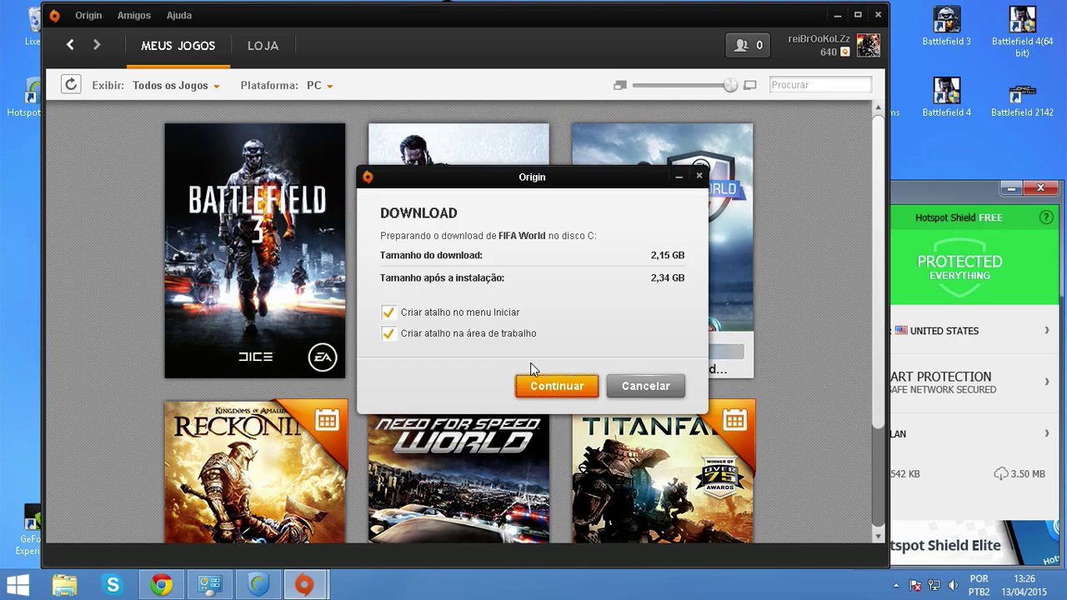
{"action": "left_click", "coordinate": [577, 385]}
{"action": "left_click", "coordinate": [480, 369]}
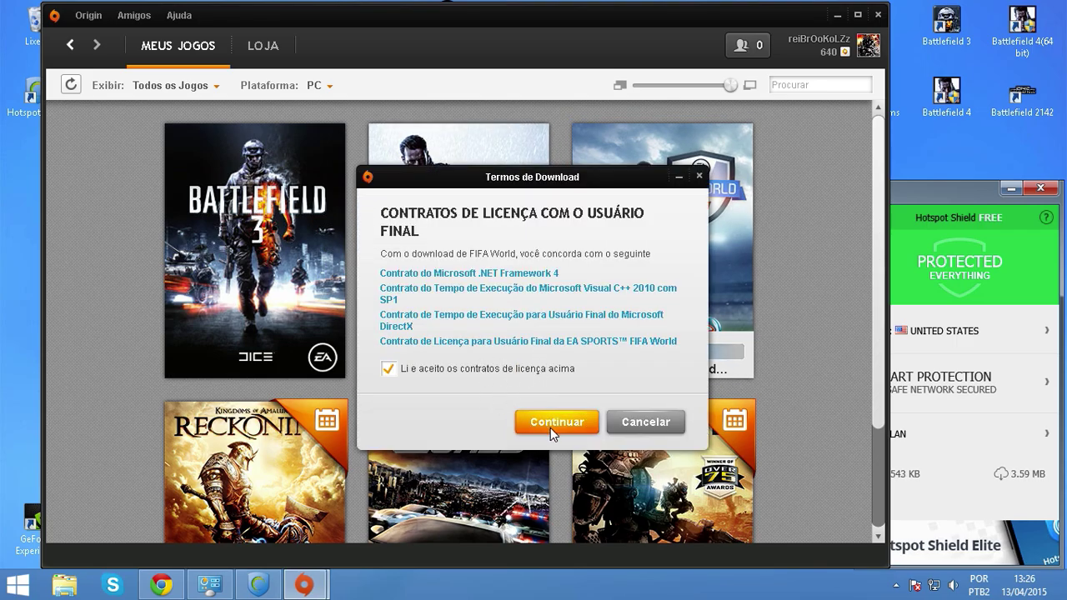
{"action": "left_click", "coordinate": [556, 421]}
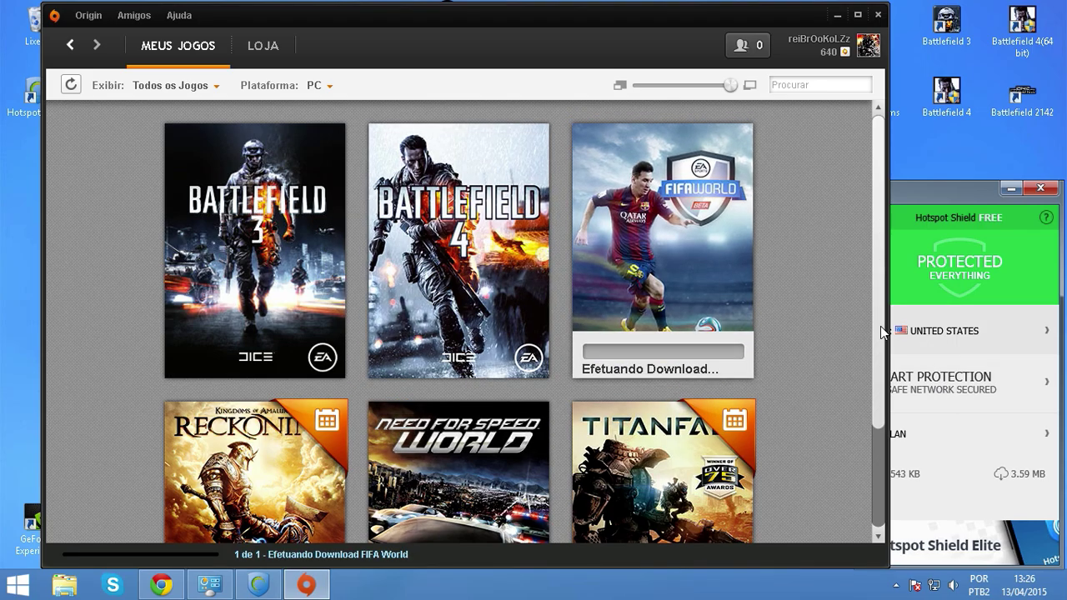
Open the FIFA World download's progress details and bring Hotspot Shield forward to check its data traffic.
{"action": "mouse_move", "coordinate": [583, 325]}
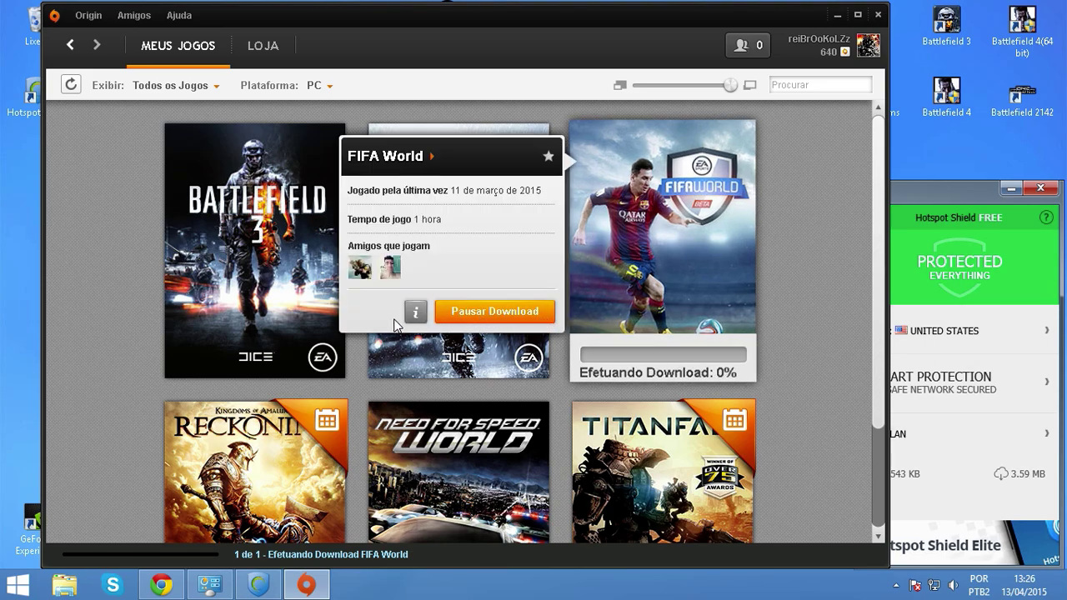
{"action": "left_click", "coordinate": [376, 555]}
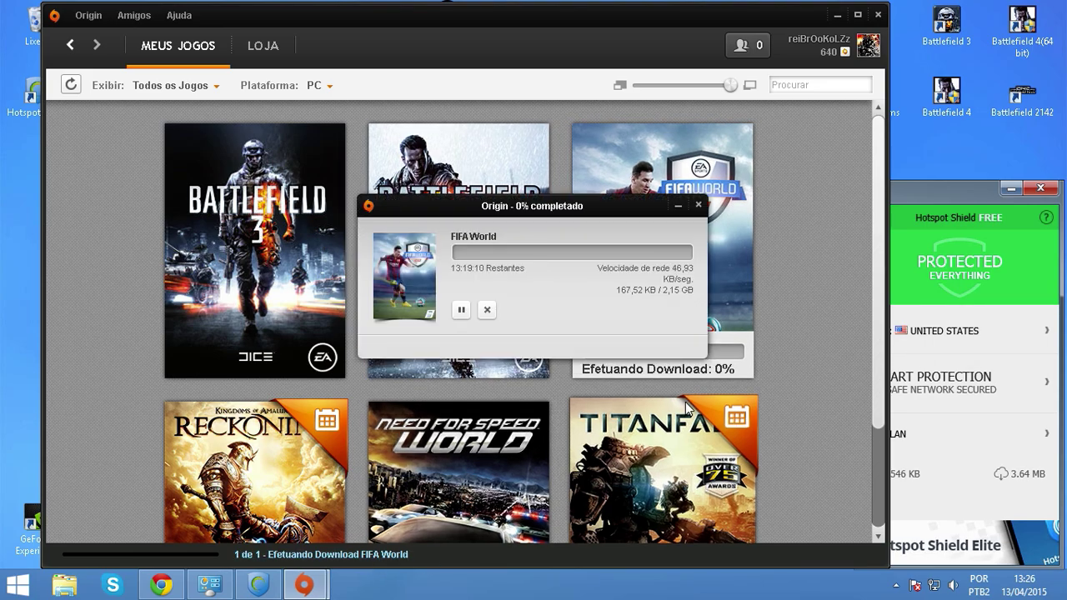
{"action": "left_click", "coordinate": [948, 483]}
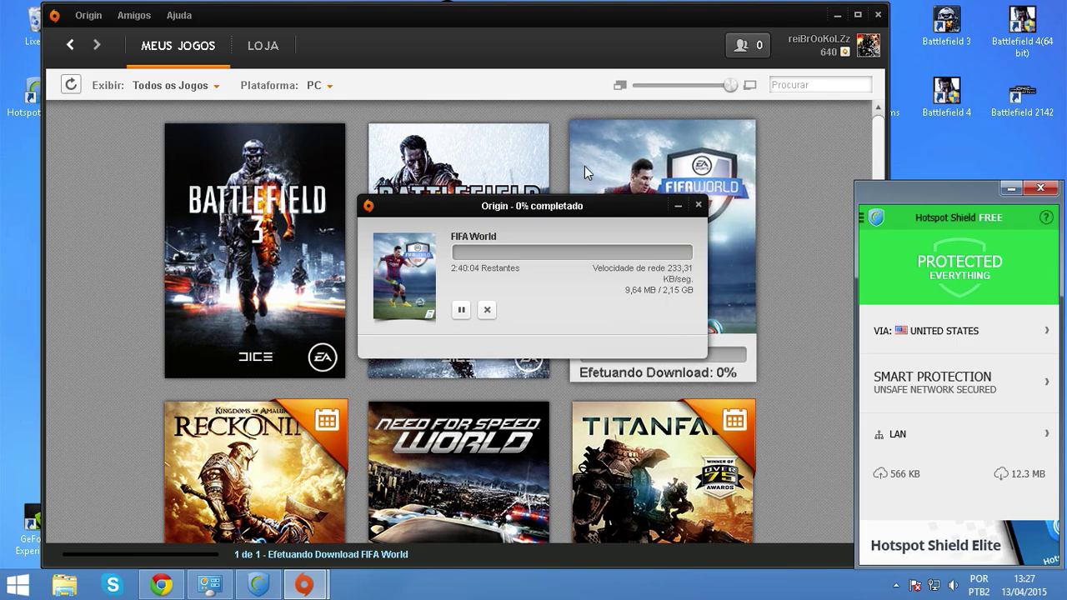
Cancel the FIFA World download and close its progress window.
{"action": "left_click", "coordinate": [487, 309]}
{"action": "left_click", "coordinate": [572, 439]}
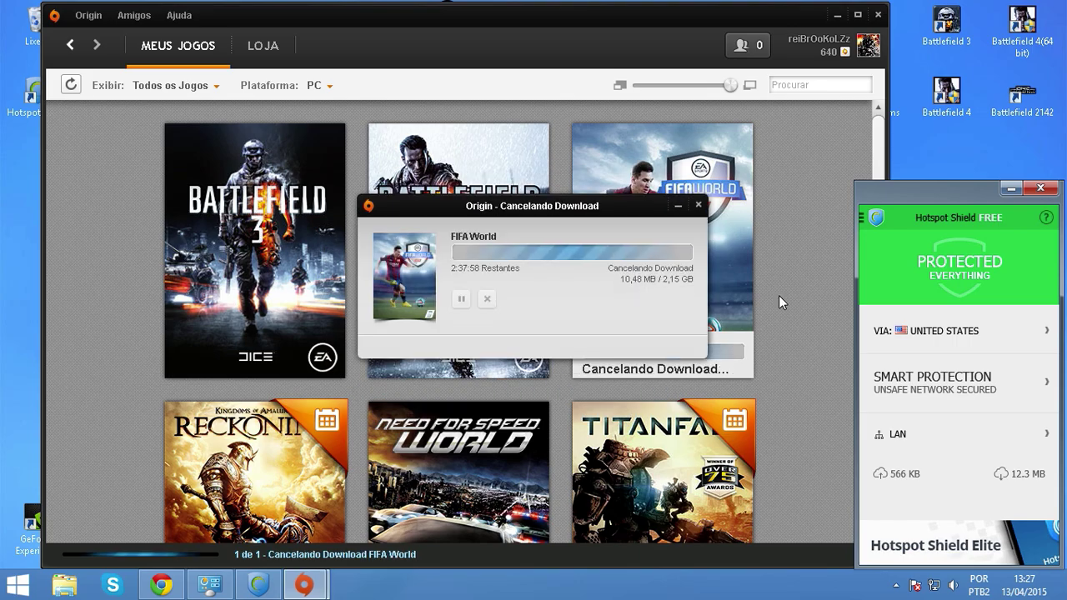
{"action": "left_click", "coordinate": [699, 205]}
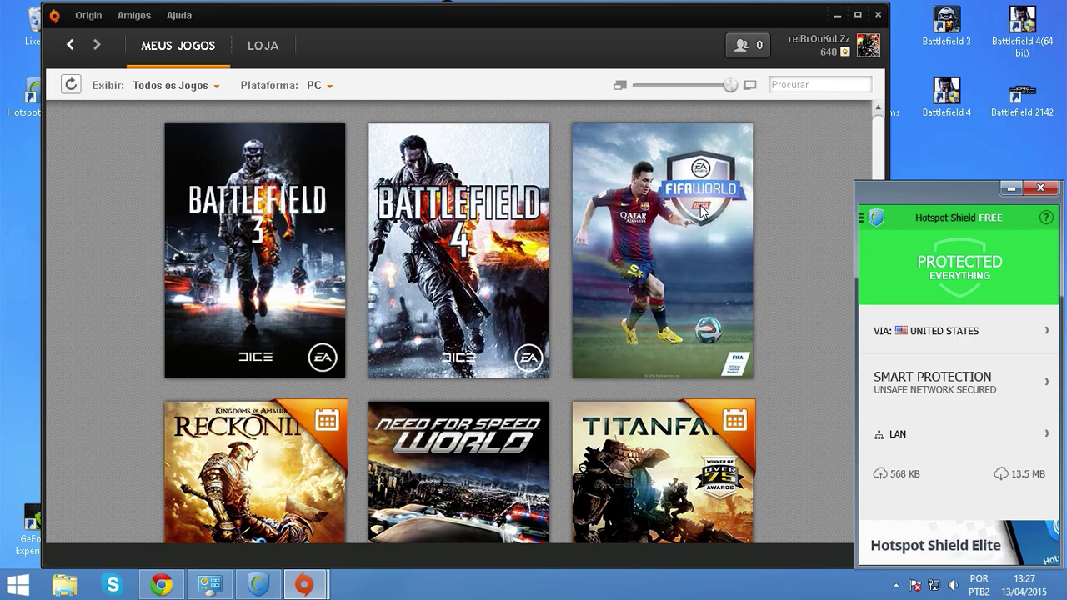
Show the update and repair options available for Battlefield 4, and return to Hotspot Shield without choosing any.
{"action": "mouse_move", "coordinate": [473, 260]}
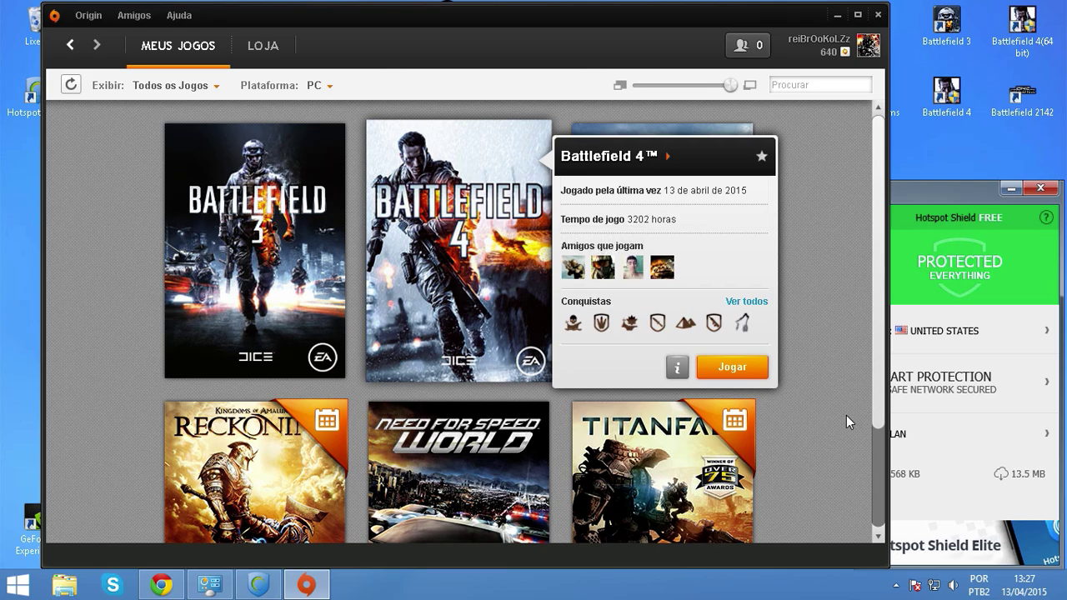
{"action": "right_click", "coordinate": [476, 310]}
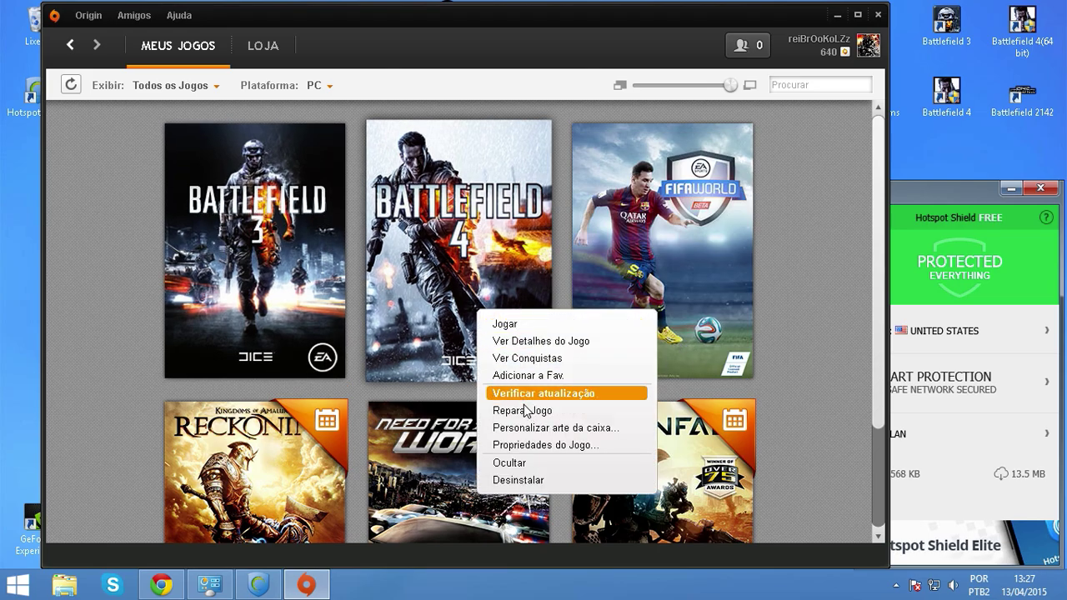
{"action": "left_click", "coordinate": [937, 525]}
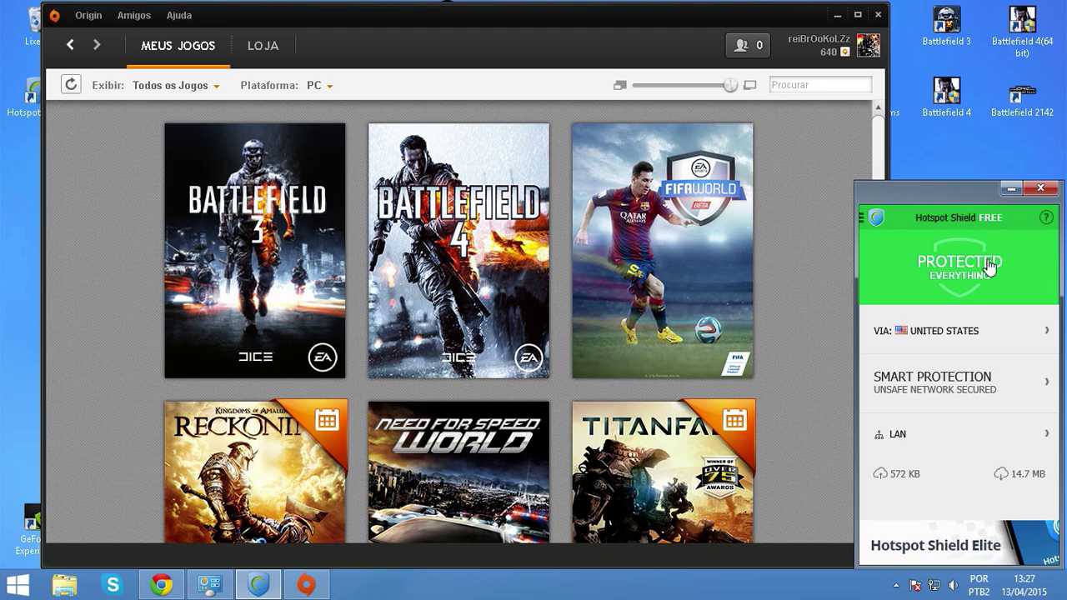
View Hotspot Shield's virtual locations, close its window, and check its icon in the notification area.
{"action": "left_click", "coordinate": [946, 331]}
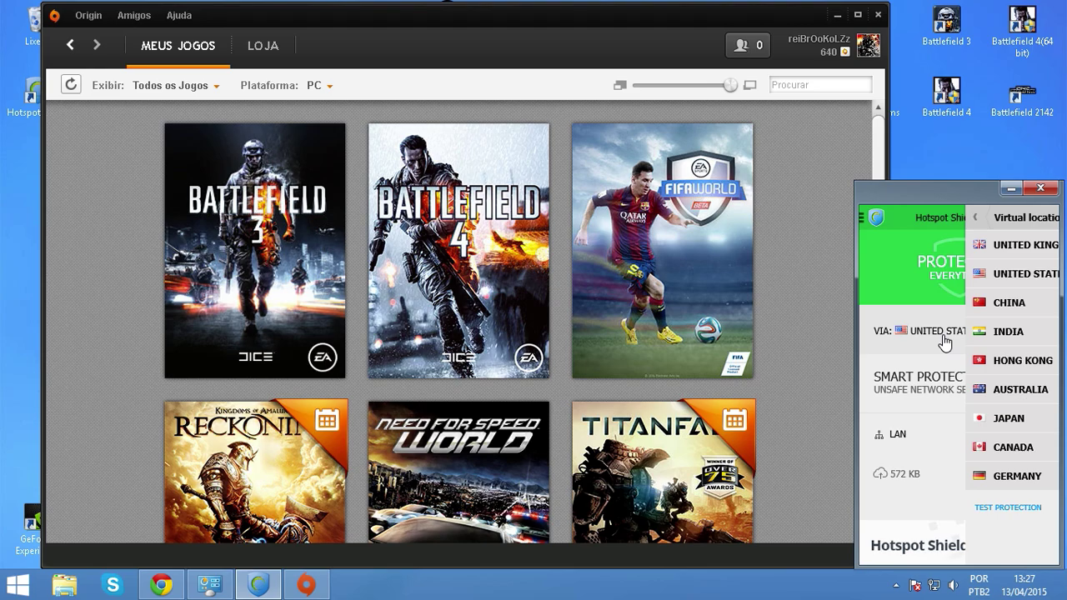
{"action": "left_click", "coordinate": [1040, 188]}
{"action": "left_click", "coordinate": [896, 584]}
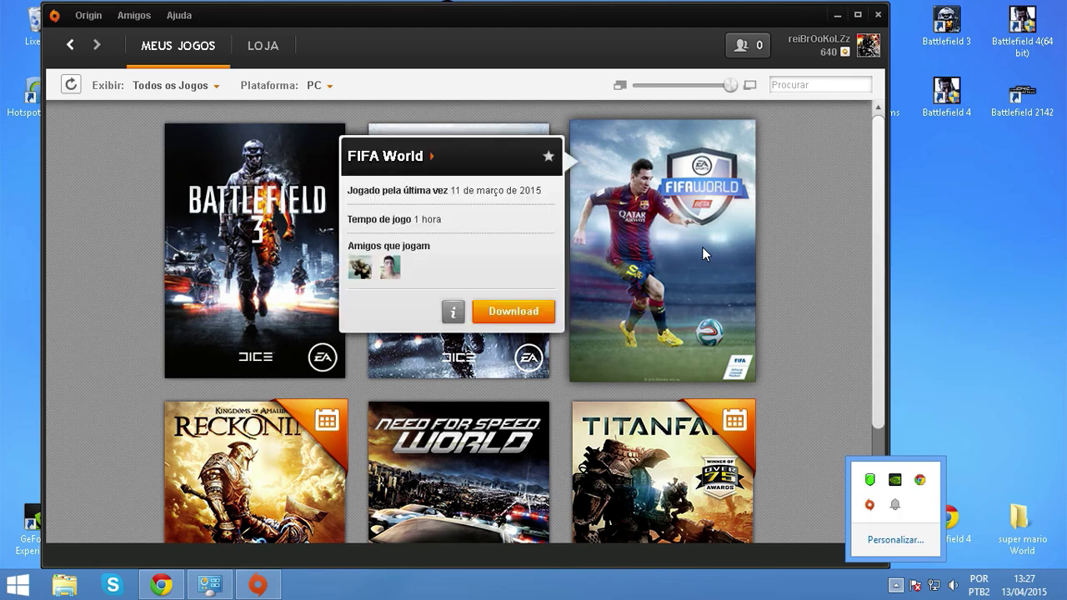
{"action": "mouse_move", "coordinate": [574, 279]}
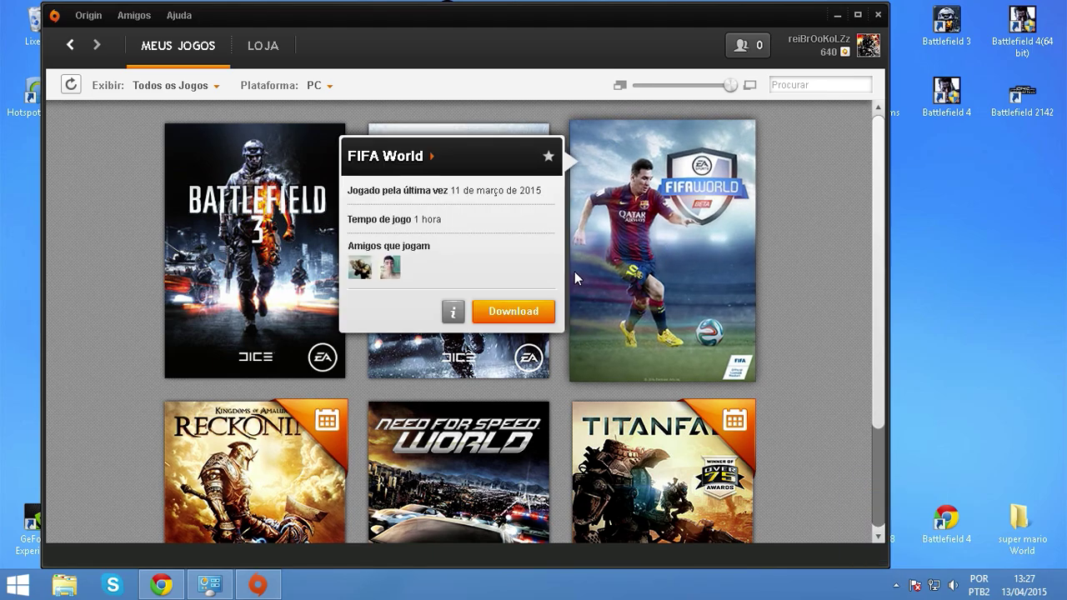